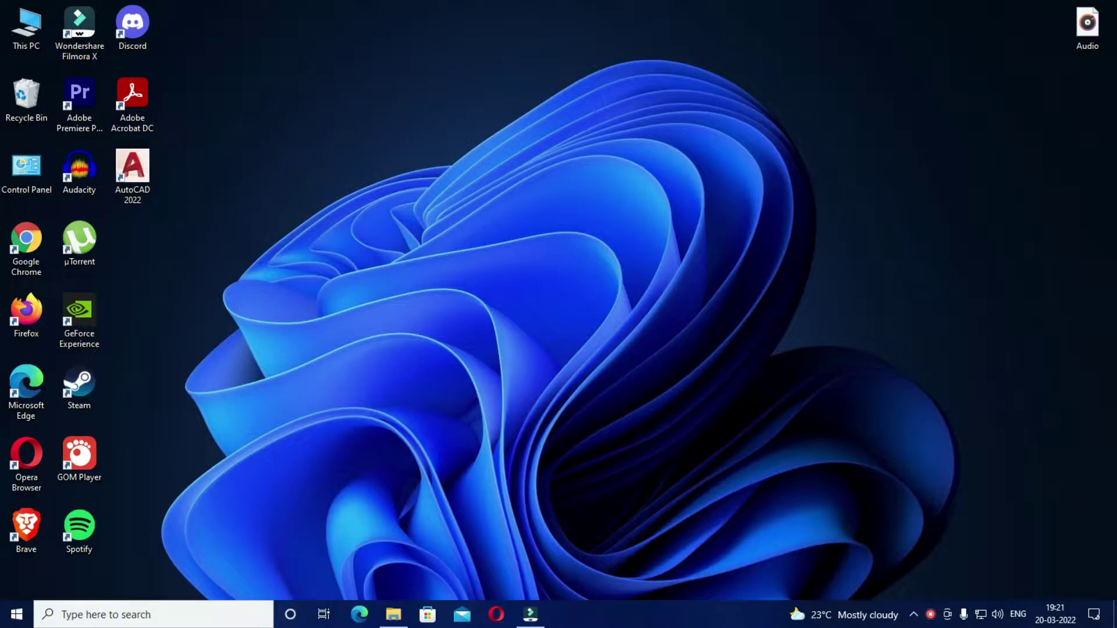
- Play the noisy Audio voice clip from the desktop, then close the music player
{"action": "left_click_drag", "start_coordinate": [1038, 150], "coordinate": [1112, 2]}
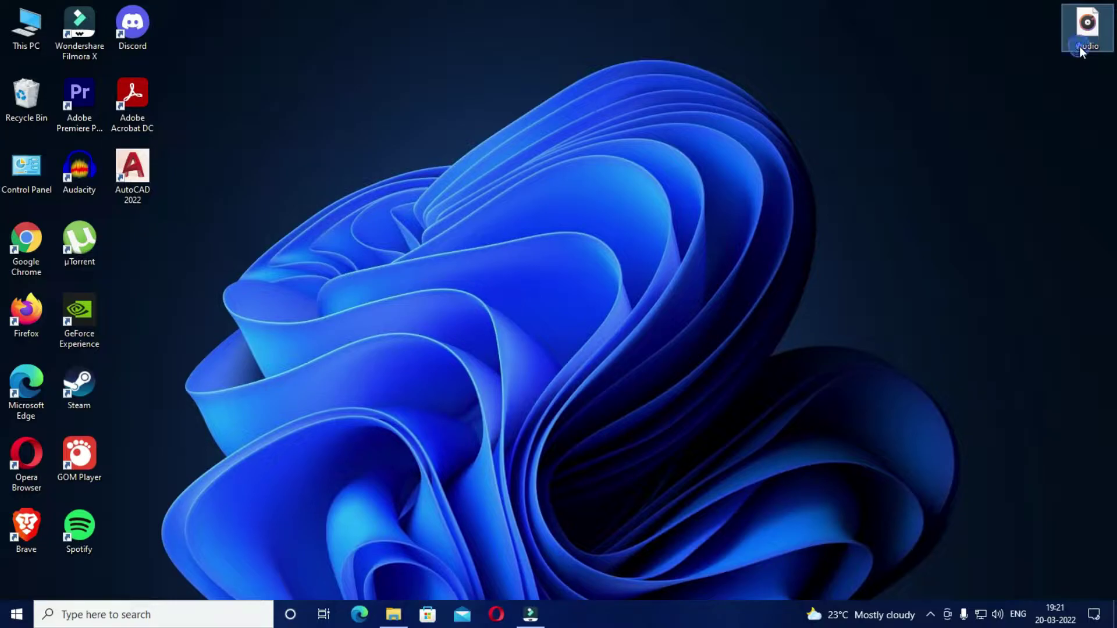
{"action": "double_click", "coordinate": [1080, 47]}
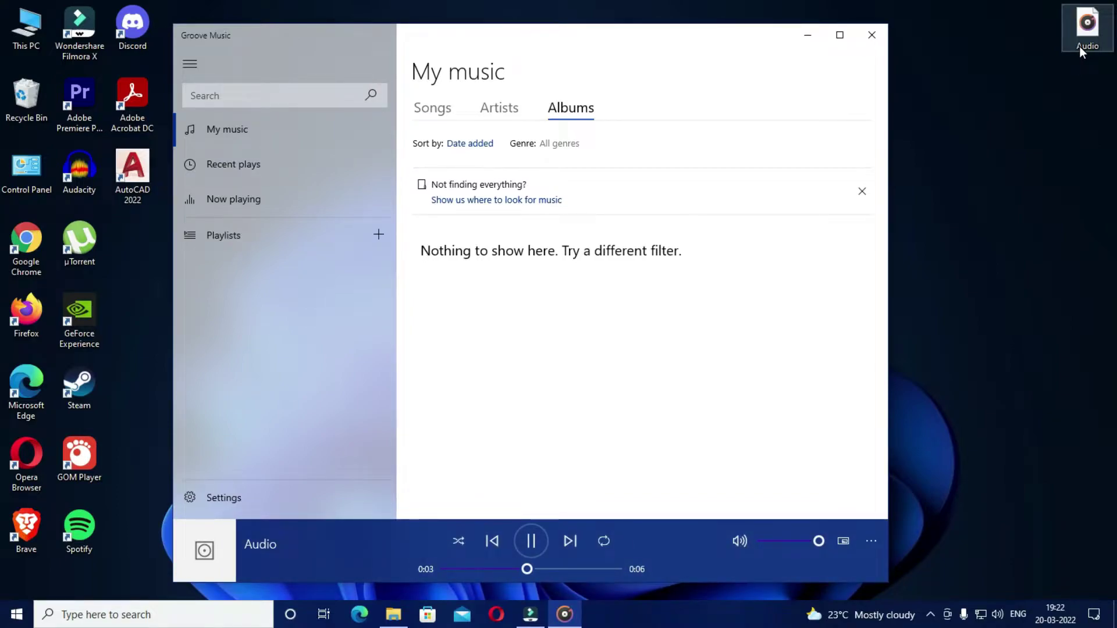
{"action": "left_click", "coordinate": [878, 36]}
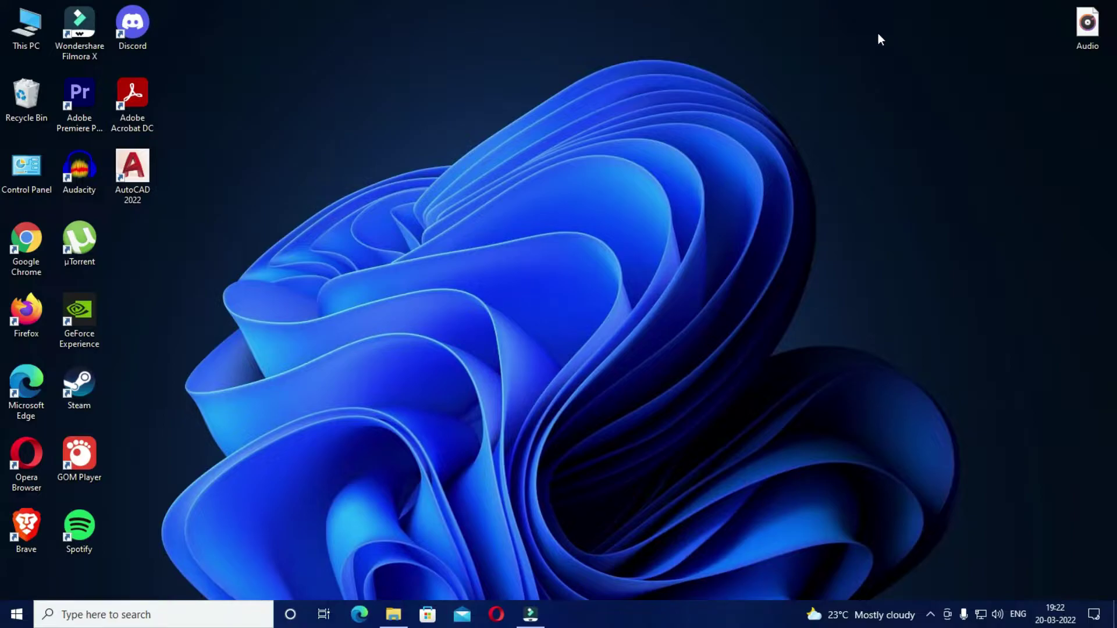
{"action": "left_click", "coordinate": [880, 38]}
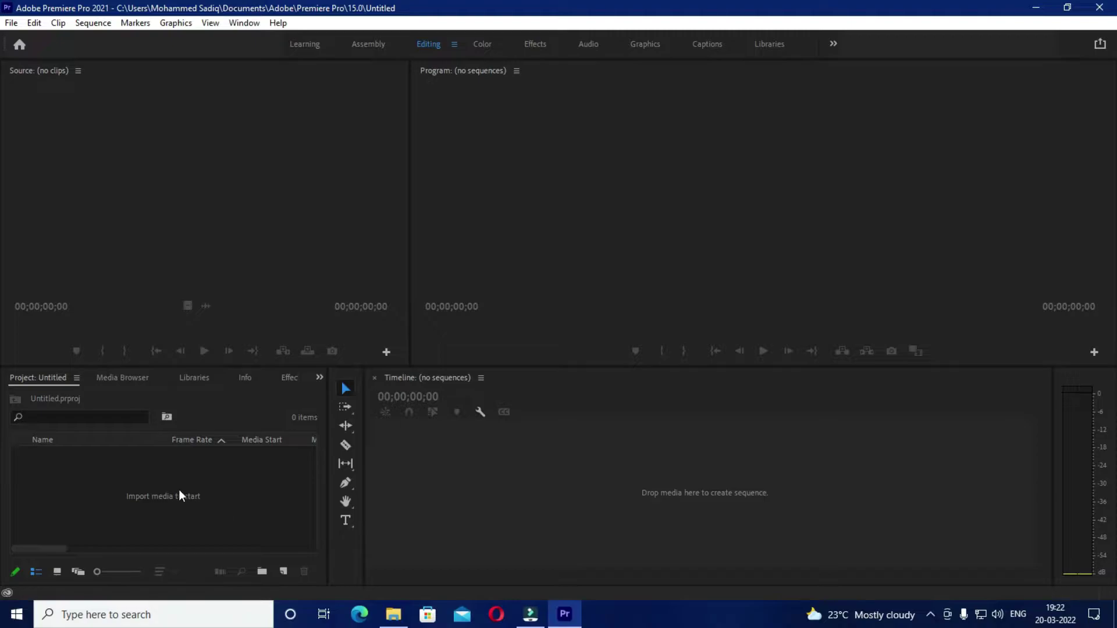
- Import Audio.mp3 from the Desktop and drag it to the Timeline, creating the Audio sequence
{"action": "left_click", "coordinate": [178, 495]}
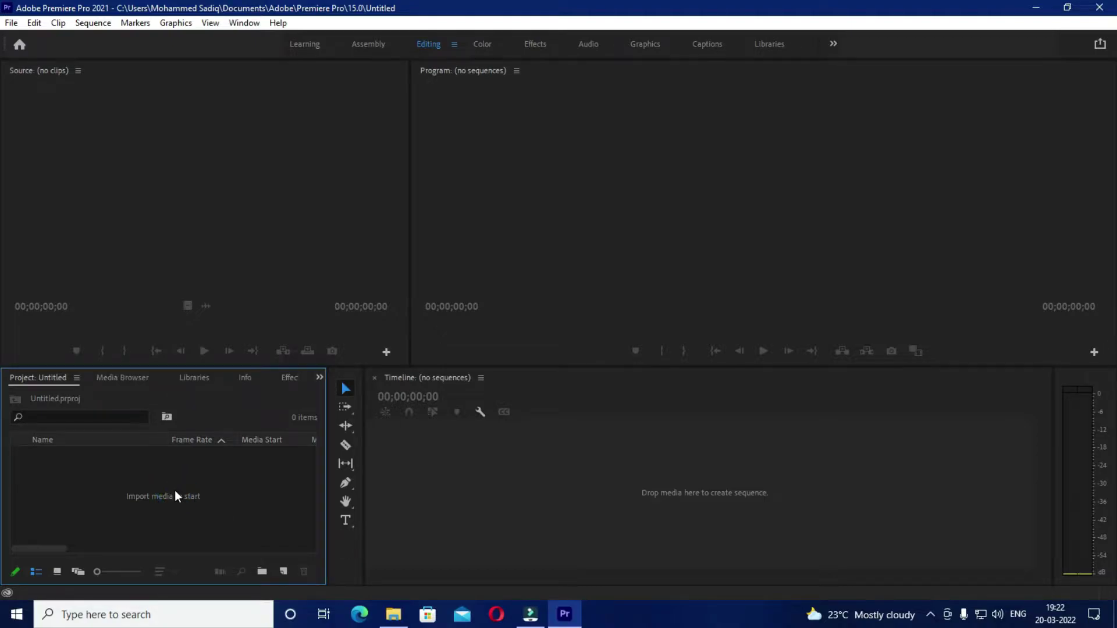
{"action": "left_click", "coordinate": [175, 490]}
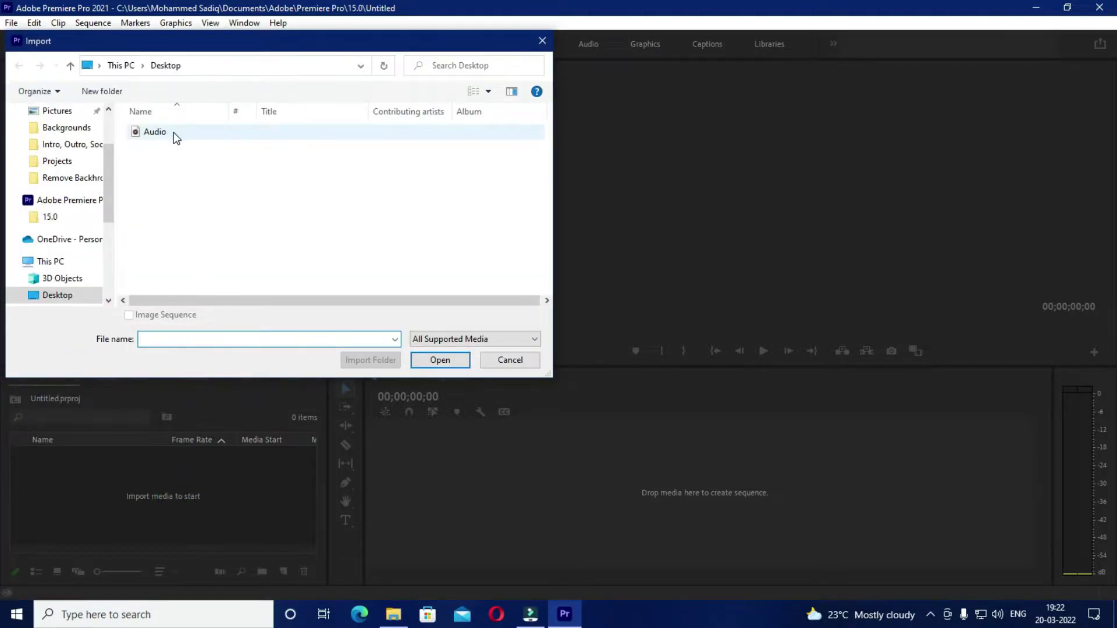
{"action": "left_click", "coordinate": [173, 132]}
{"action": "left_click", "coordinate": [437, 360]}
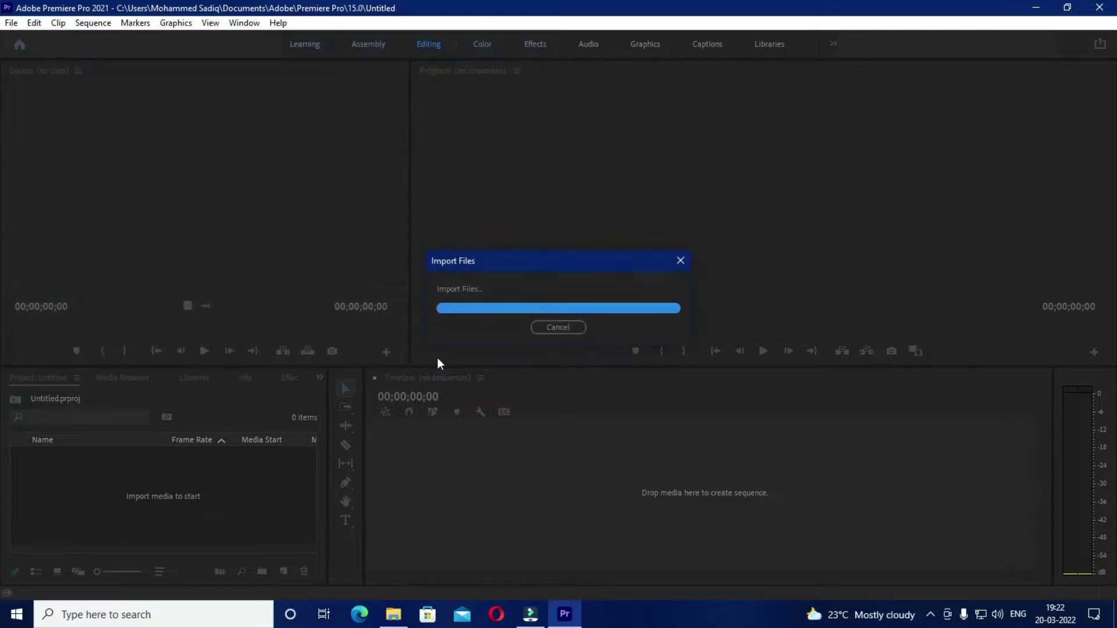
{"action": "left_click_drag", "start_coordinate": [244, 501], "coordinate": [567, 511]}
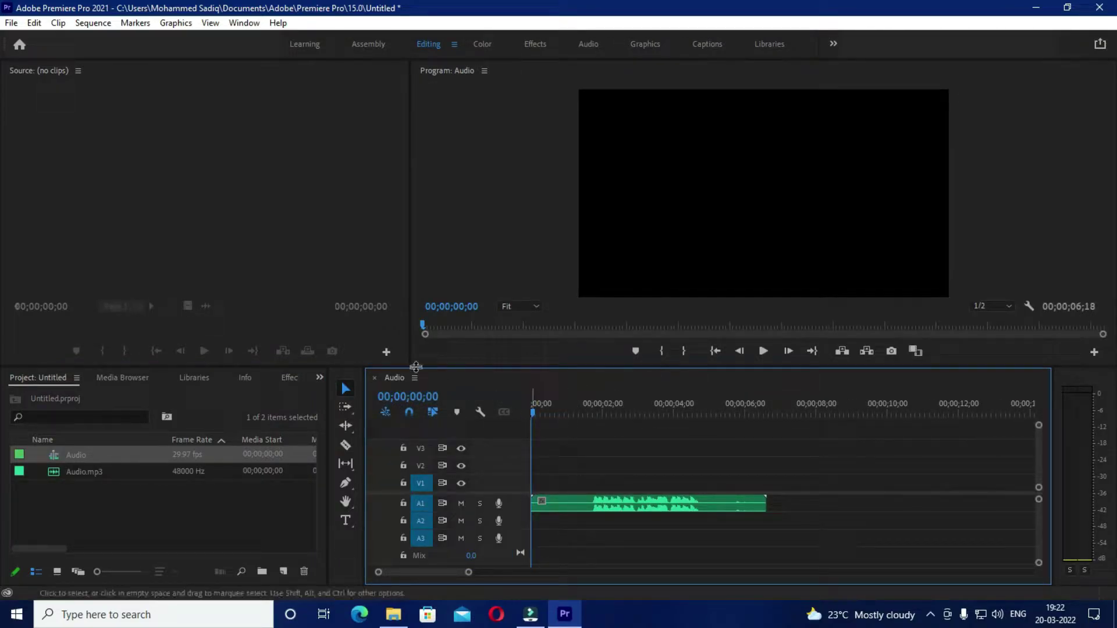
- Search effects for 'denoise', drop DeNoise onto the A1 Audio.mp3 clip, and play it briefly
{"action": "left_click", "coordinate": [287, 377]}
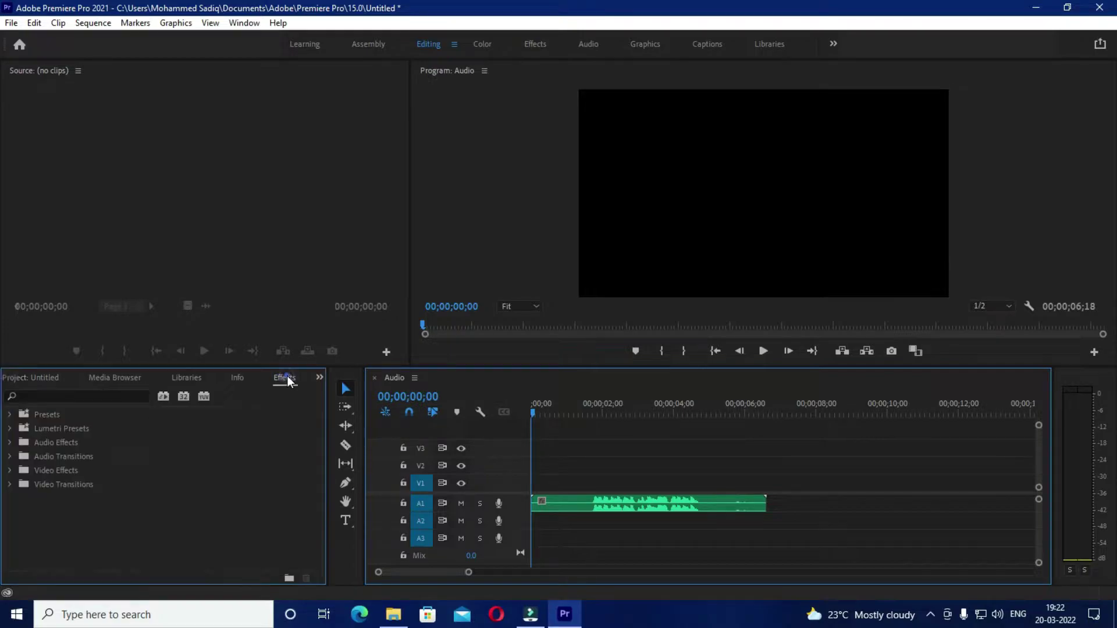
{"action": "left_click", "coordinate": [112, 394]}
{"action": "type", "text": "de"}
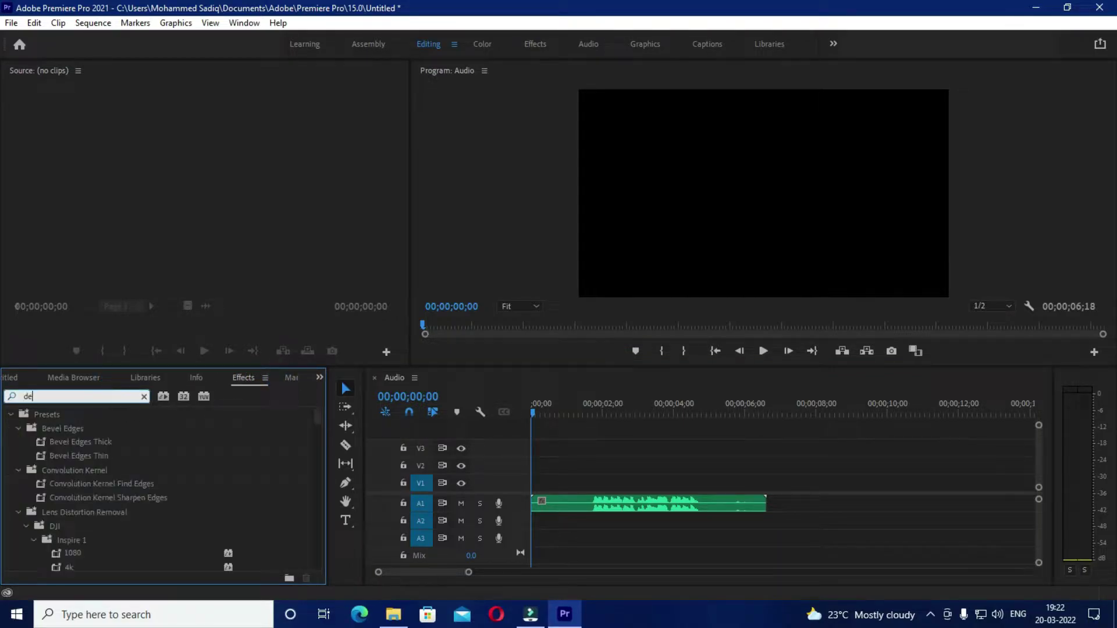
{"action": "type", "text": "noise"}
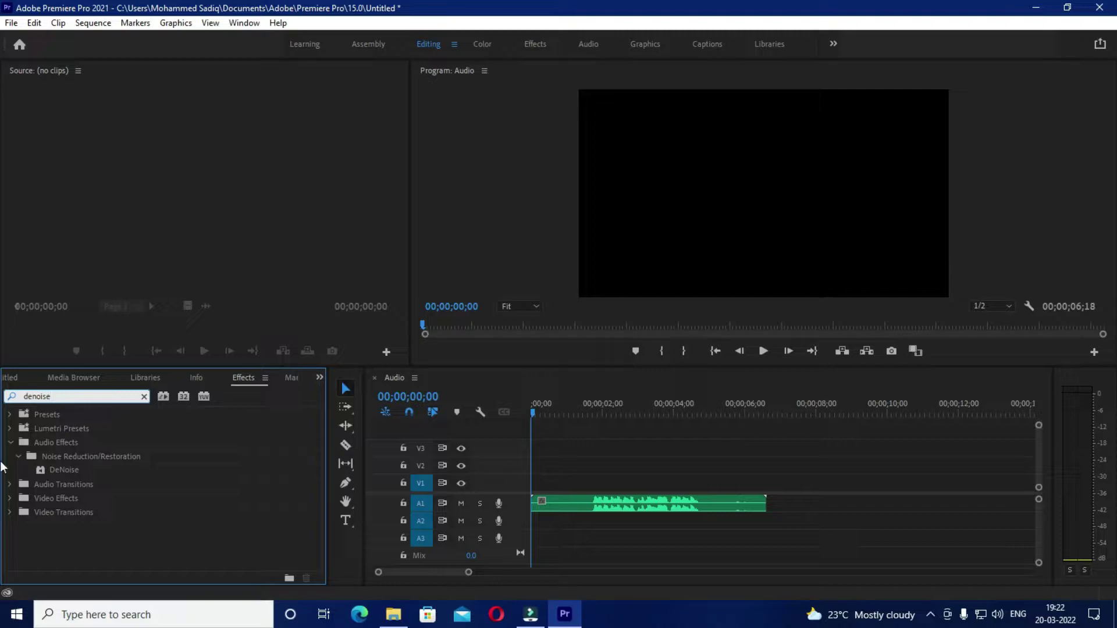
{"action": "left_click_drag", "start_coordinate": [65, 470], "coordinate": [590, 508]}
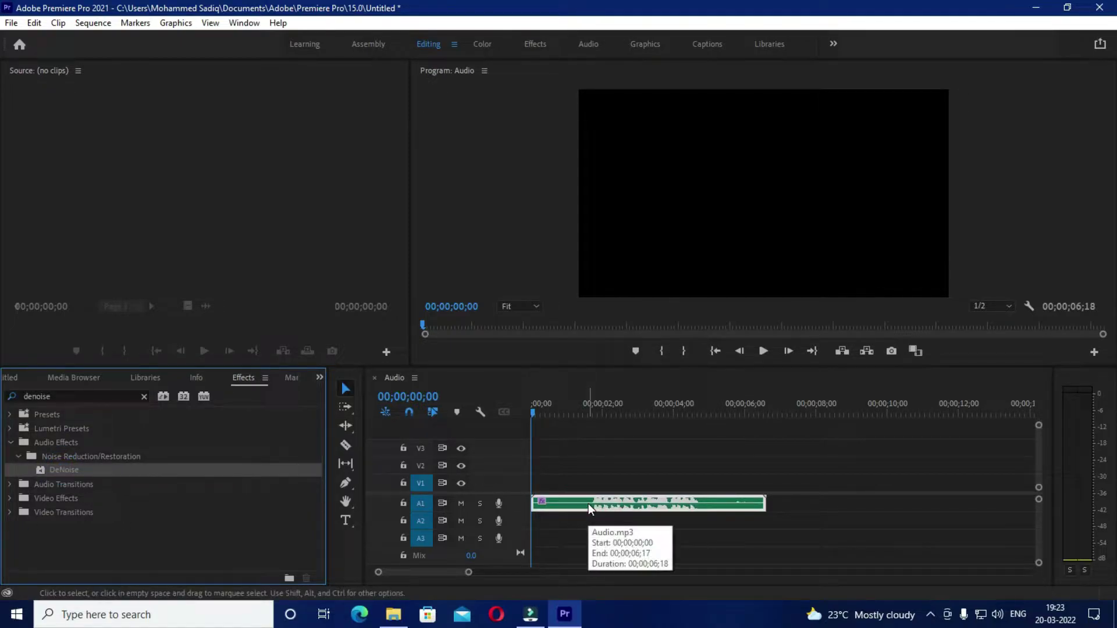
{"action": "left_click", "coordinate": [763, 351]}
{"action": "left_click", "coordinate": [763, 351]}
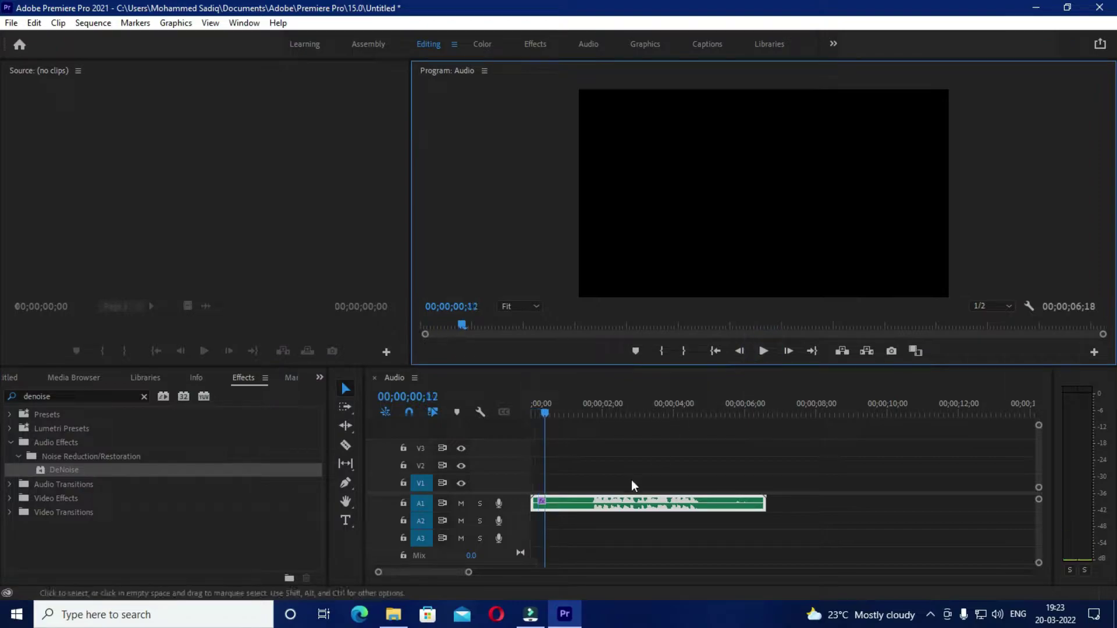
- Set DeNoise's custom setup to the Heavy Noise Reduction preset, raising the amount to 80%
{"action": "left_click", "coordinate": [539, 47]}
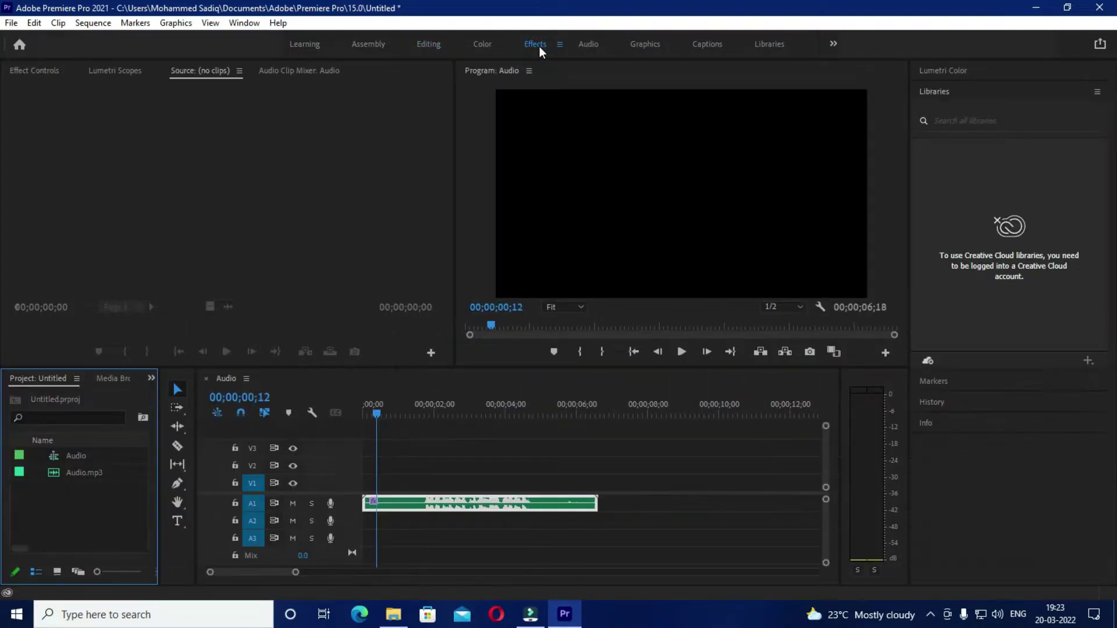
{"action": "left_click", "coordinate": [34, 71]}
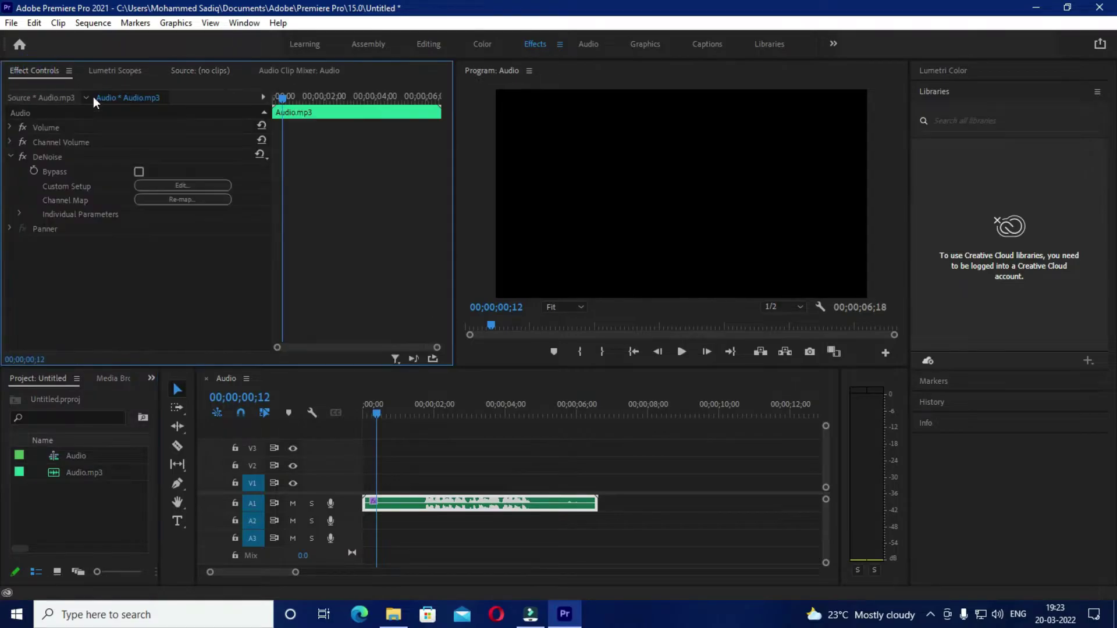
{"action": "left_click", "coordinate": [178, 185]}
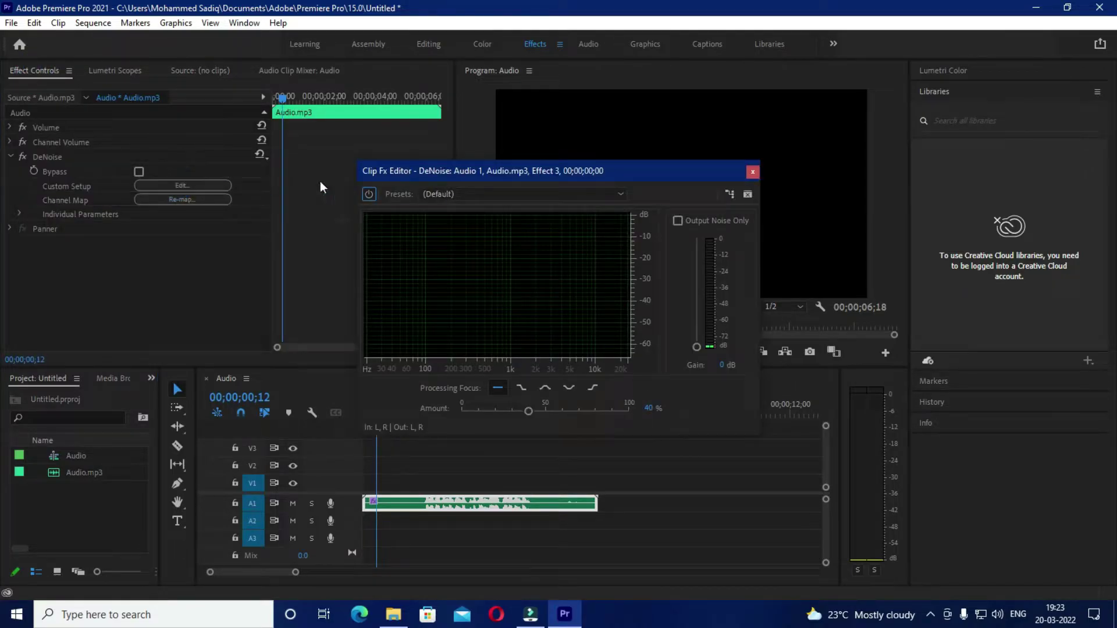
{"action": "left_click", "coordinate": [525, 193]}
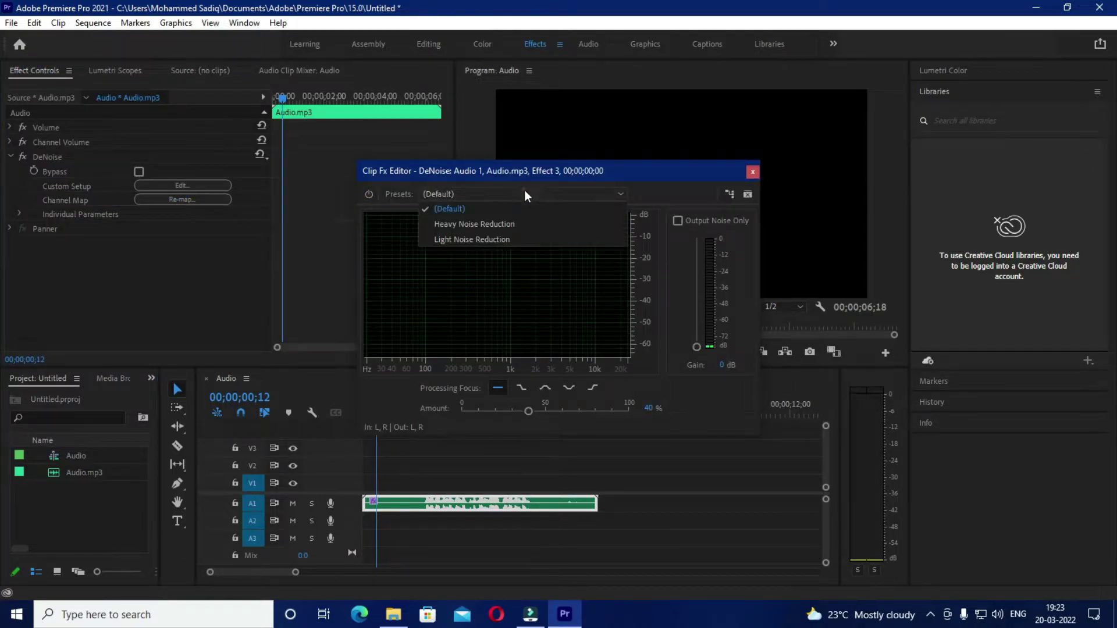
{"action": "left_click", "coordinate": [523, 223]}
{"action": "left_click_drag", "start_coordinate": [591, 175], "coordinate": [343, 118]}
{"action": "left_click", "coordinate": [11, 23]}
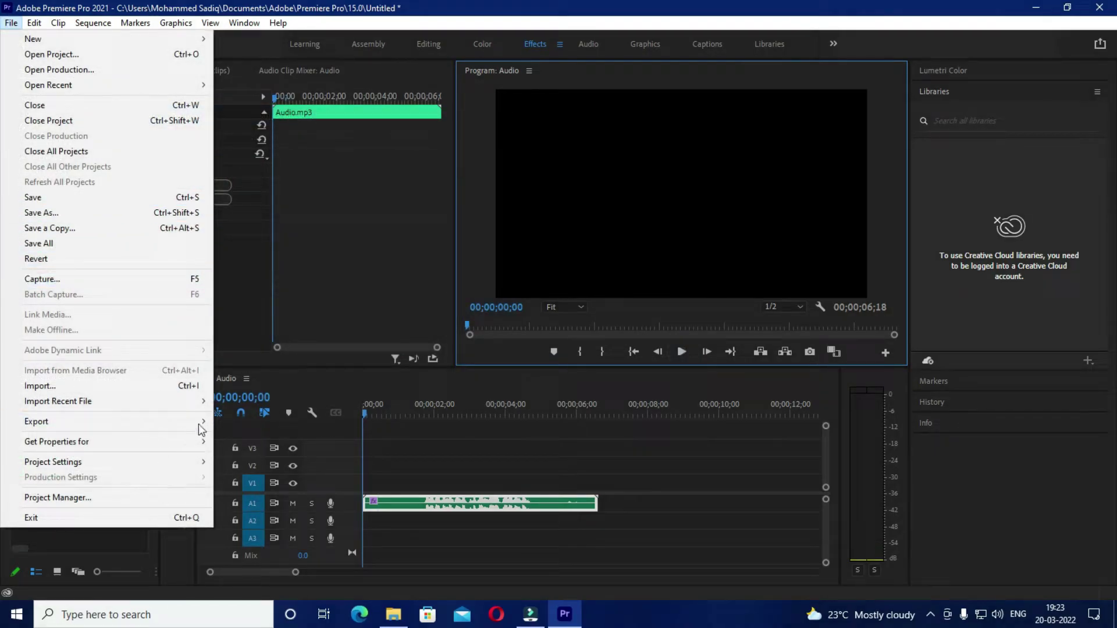
- Export the sequence to the Desktop as Audio_1.mp3 at 320 kbps, then quit without saving
{"action": "mouse_move", "coordinate": [206, 423]}
{"action": "left_click", "coordinate": [242, 422]}
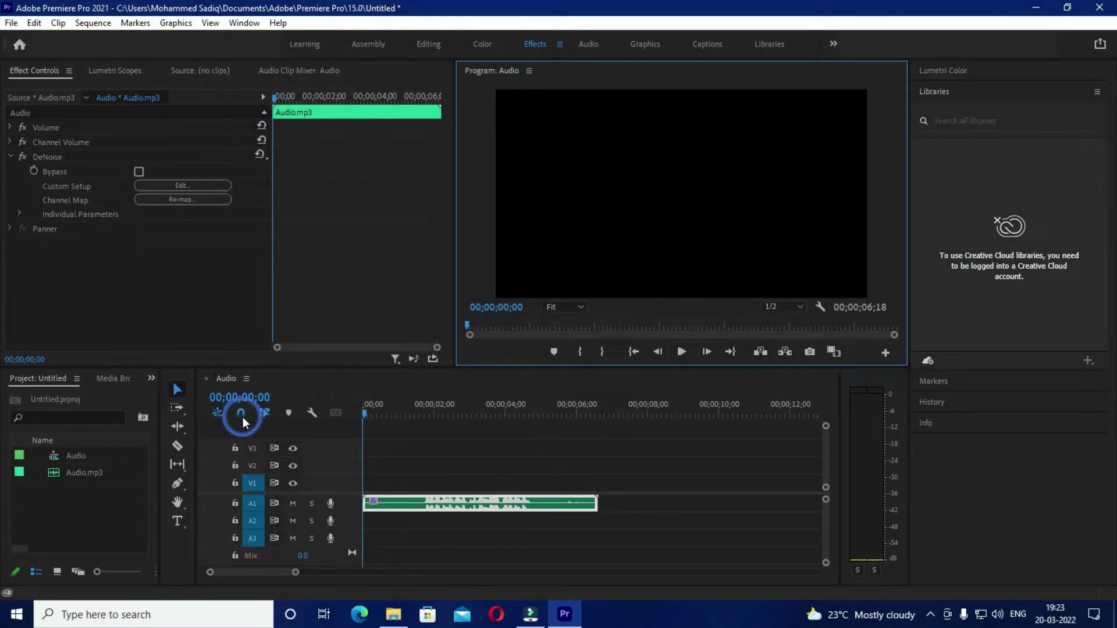
{"action": "left_click", "coordinate": [748, 157]}
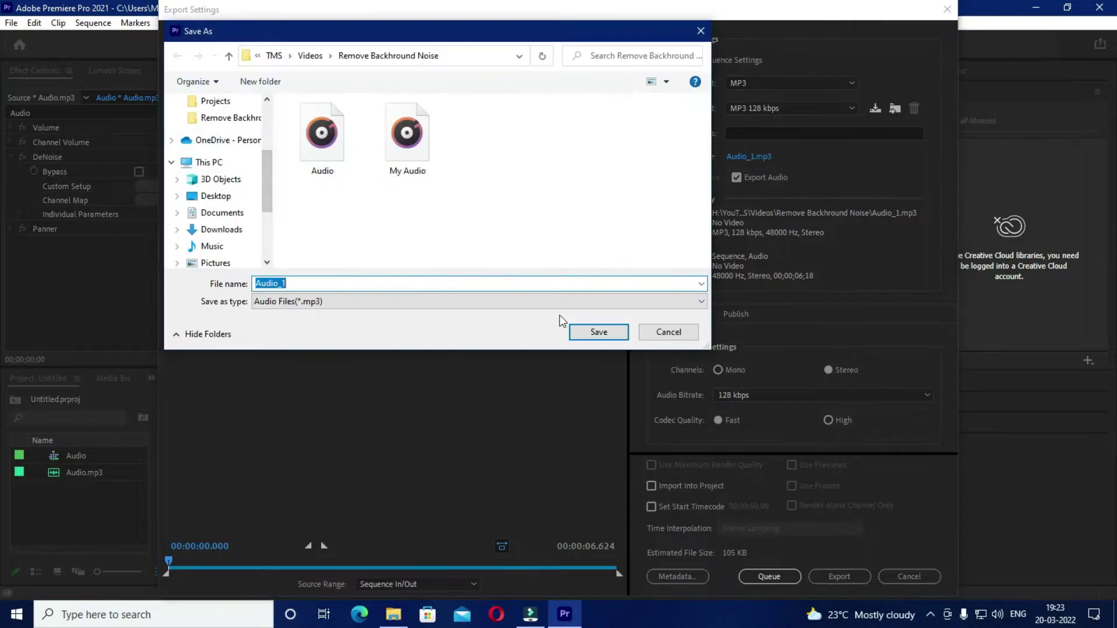
{"action": "left_click", "coordinate": [215, 196]}
{"action": "left_click", "coordinate": [599, 332]}
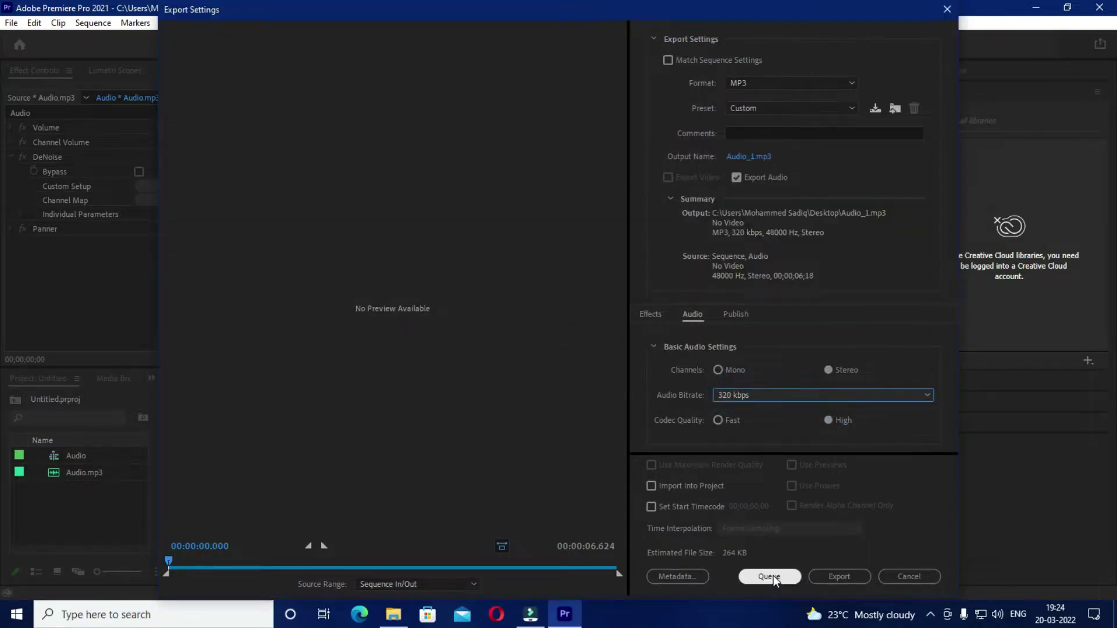
{"action": "left_click", "coordinate": [838, 577]}
{"action": "left_click", "coordinate": [1099, 7]}
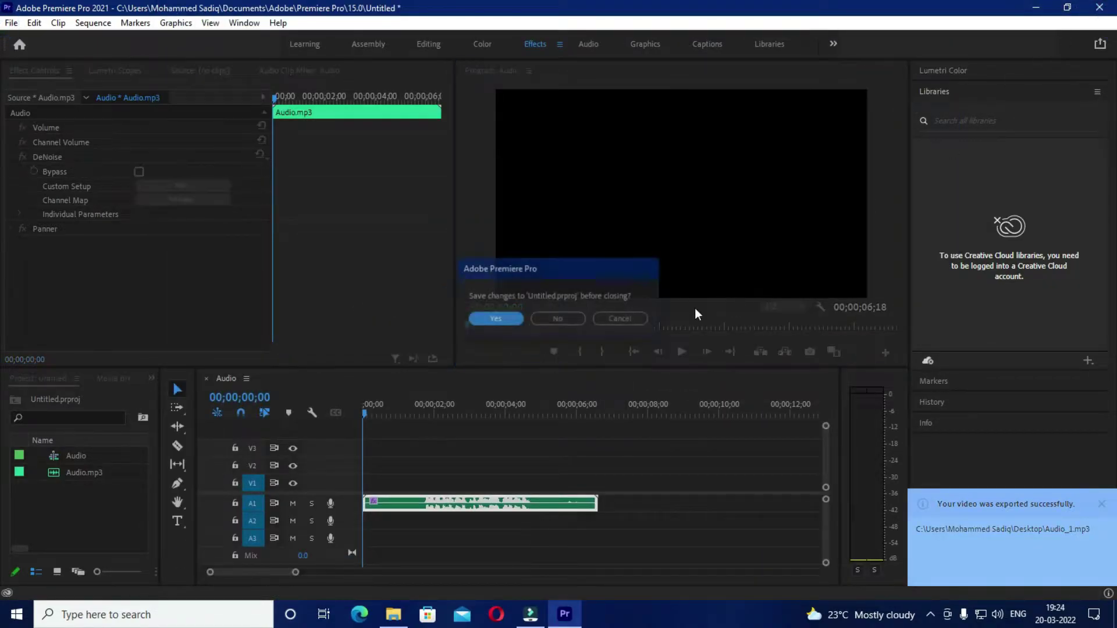
{"action": "left_click", "coordinate": [578, 317]}
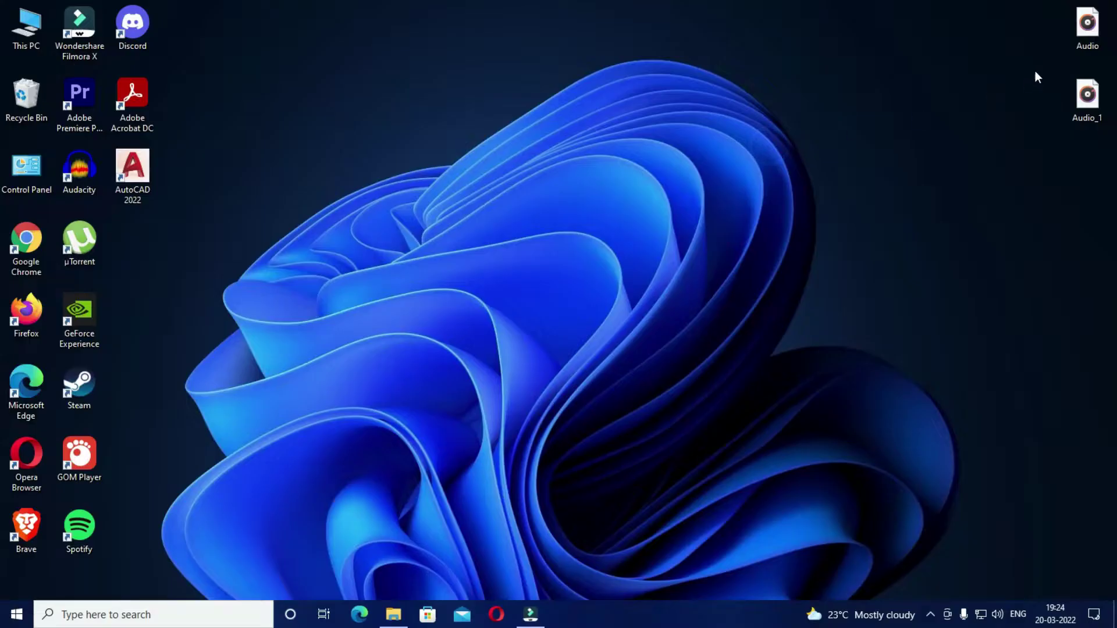
- Play Audio and Audio_1 to compare them, then delete Audio_1 from the desktop
{"action": "double_click", "coordinate": [1070, 33]}
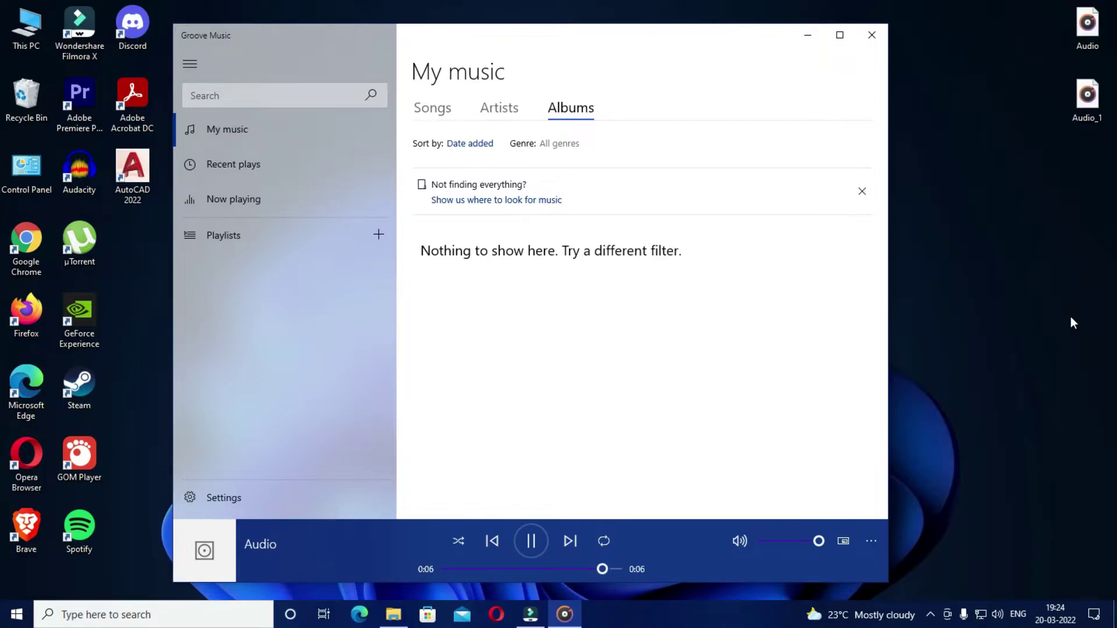
{"action": "left_click", "coordinate": [866, 33]}
{"action": "double_click", "coordinate": [1085, 97]}
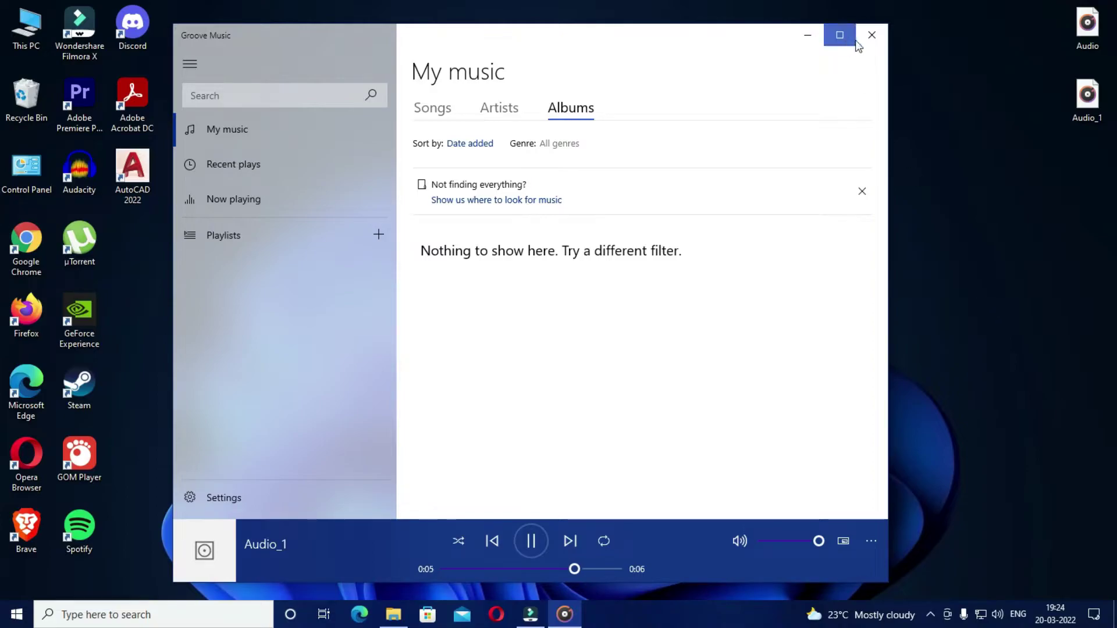
{"action": "left_click", "coordinate": [861, 37]}
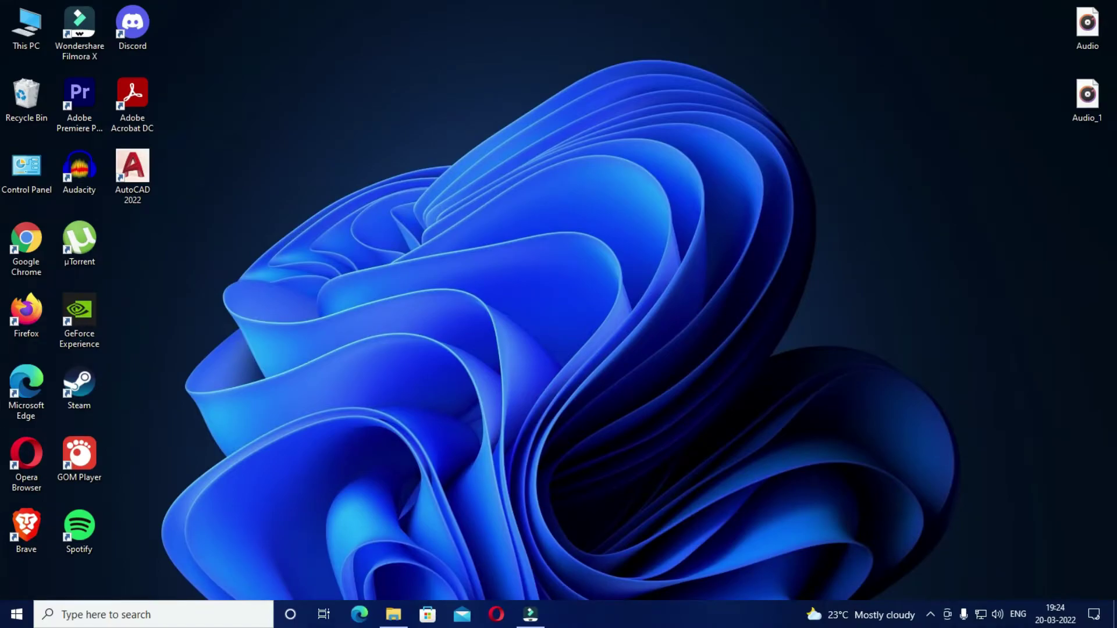
{"action": "right_click", "coordinate": [1087, 94]}
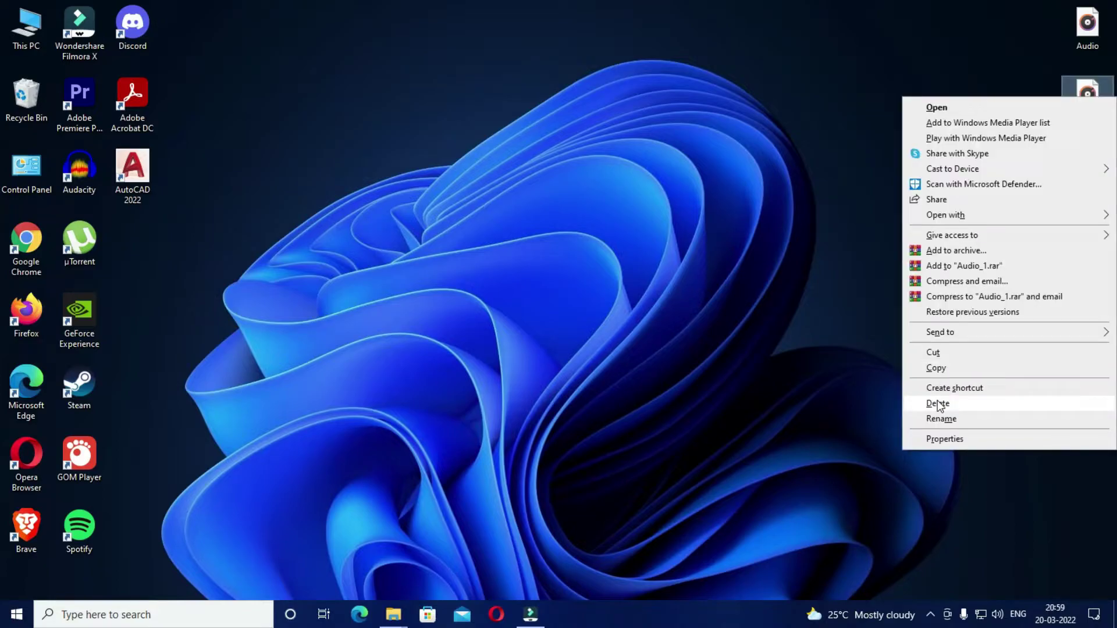
{"action": "left_click", "coordinate": [937, 403]}
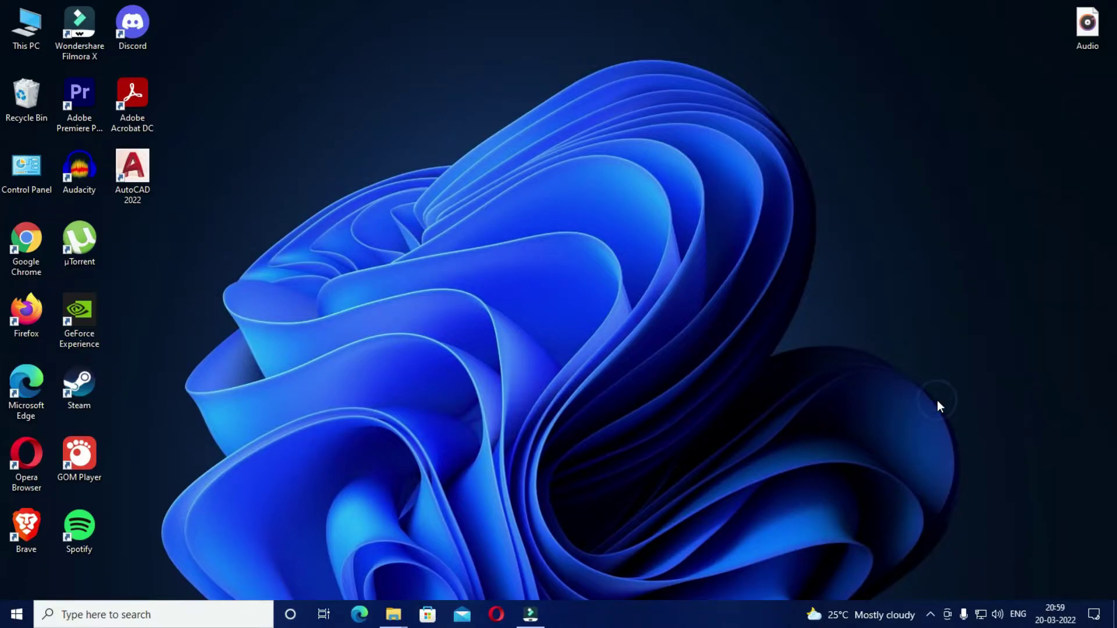
- Launch Audacity and open the Audio file from This PC > Desktop
{"action": "double_click", "coordinate": [85, 152]}
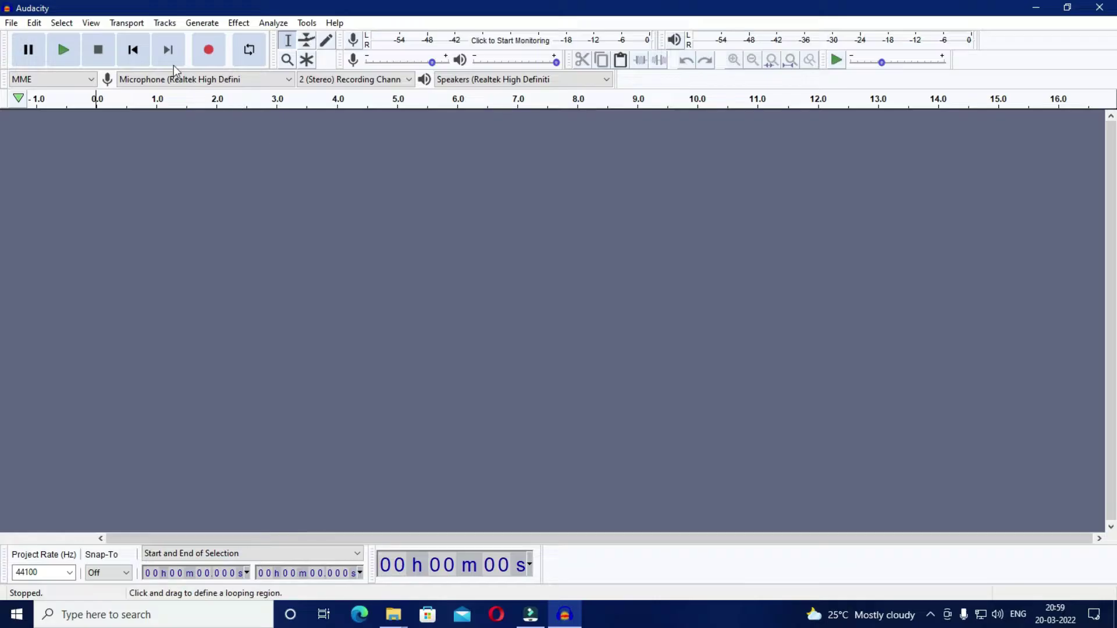
{"action": "left_click", "coordinate": [11, 23]}
{"action": "left_click", "coordinate": [36, 54]}
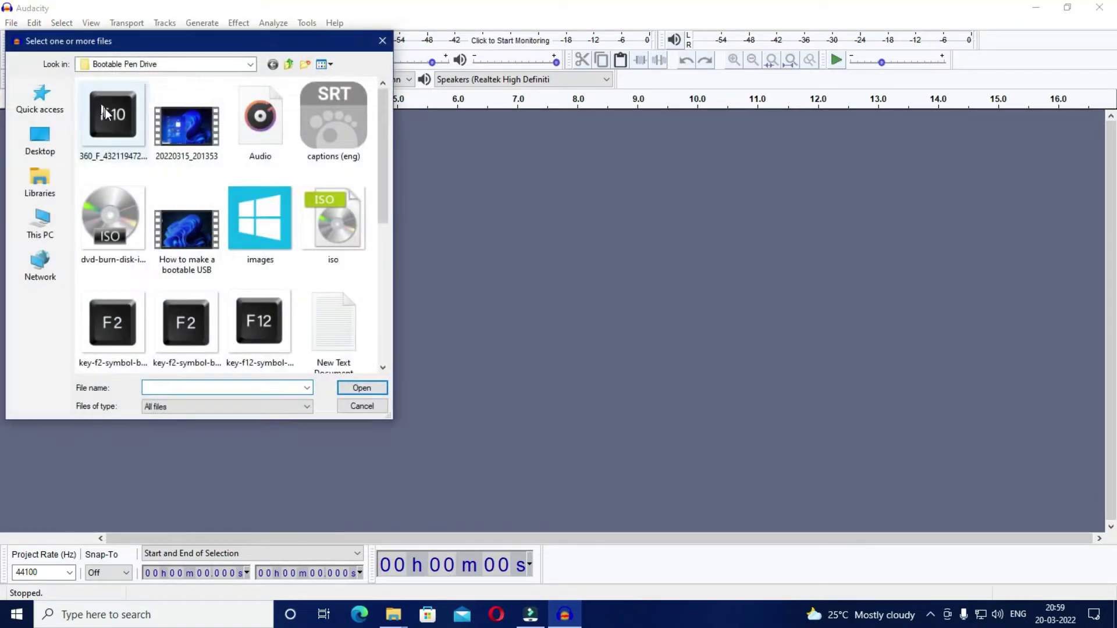
{"action": "left_click", "coordinate": [40, 223]}
{"action": "double_click", "coordinate": [137, 148]}
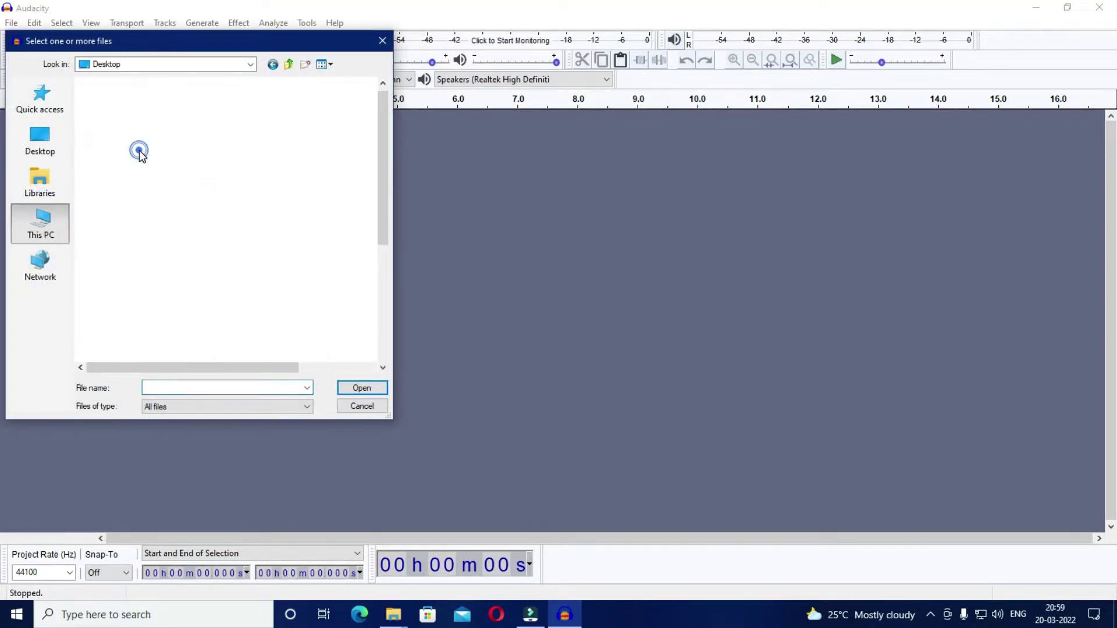
{"action": "left_click", "coordinate": [113, 128]}
{"action": "left_click", "coordinate": [361, 387]}
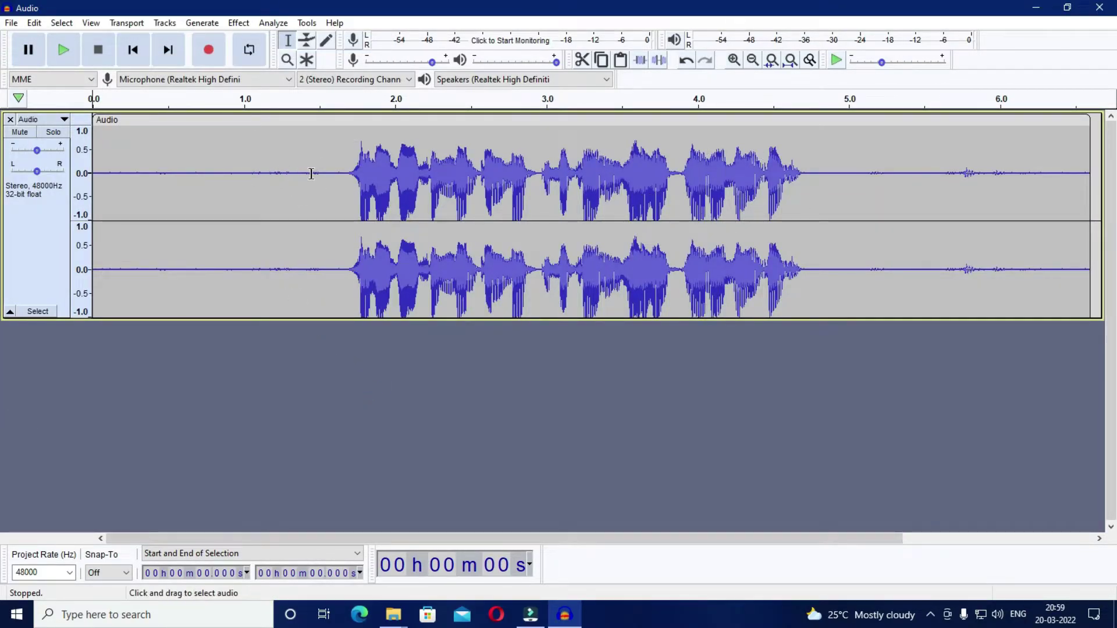
- Capture a Noise Reduction noise profile from the silent opening, 0 to 1.071 s
{"action": "left_click_drag", "start_coordinate": [312, 173], "coordinate": [279, 173]}
{"action": "left_click", "coordinate": [254, 174]}
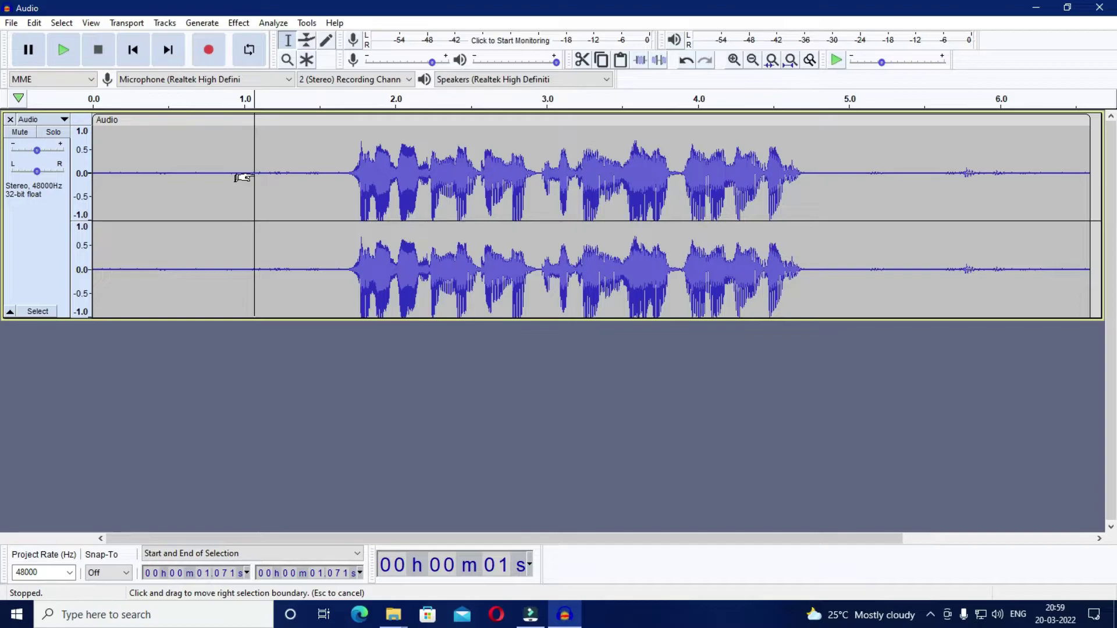
{"action": "left_click_drag", "start_coordinate": [243, 177], "coordinate": [94, 178]}
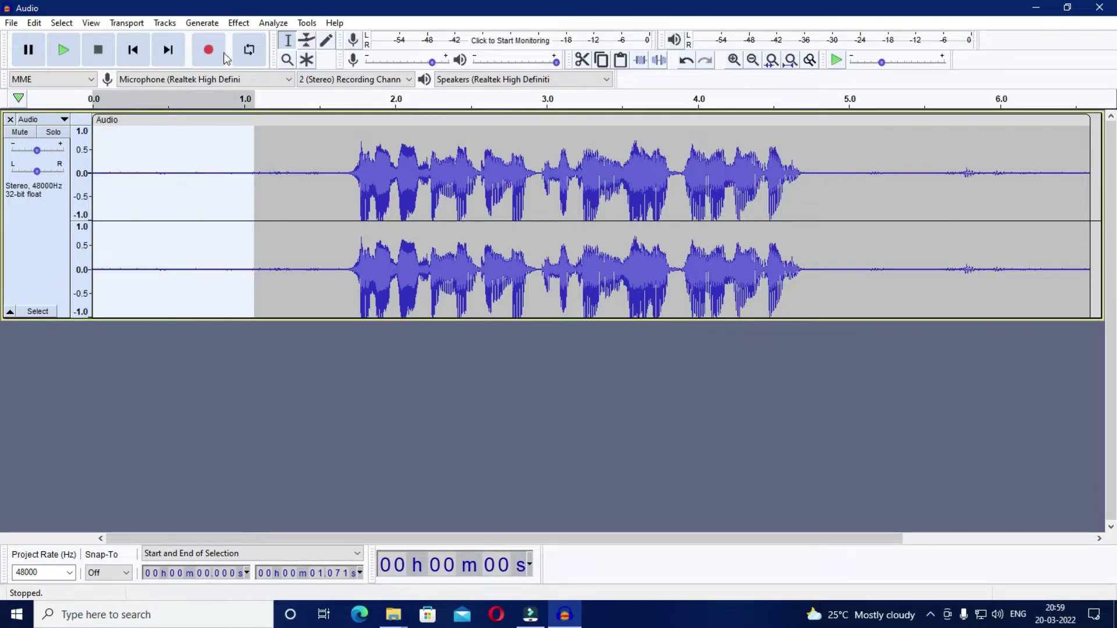
{"action": "left_click", "coordinate": [242, 25]}
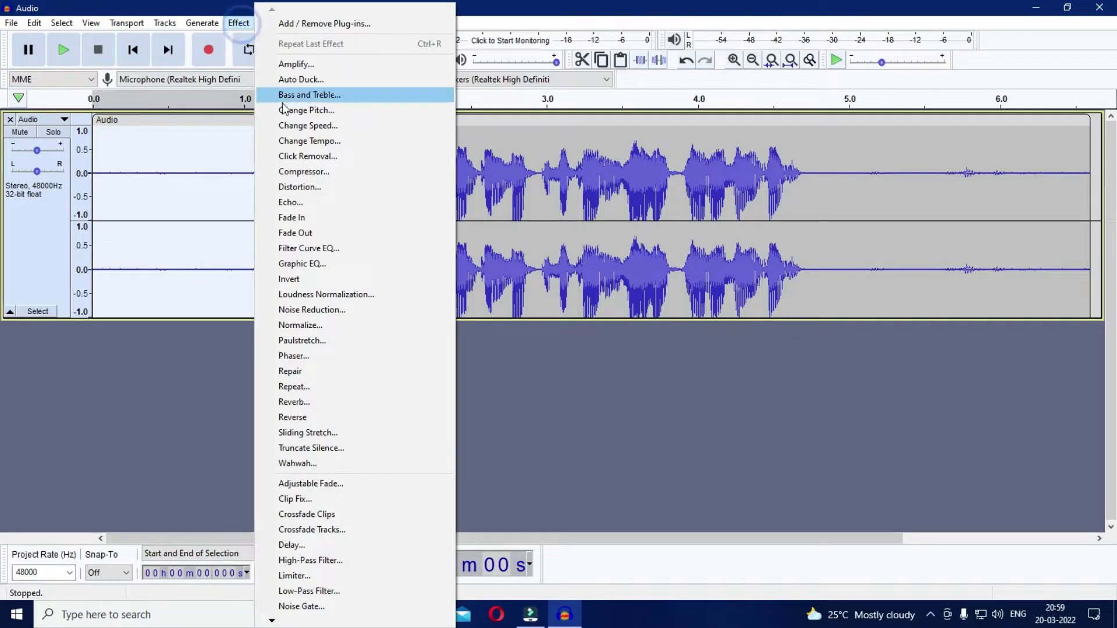
{"action": "left_click", "coordinate": [320, 312]}
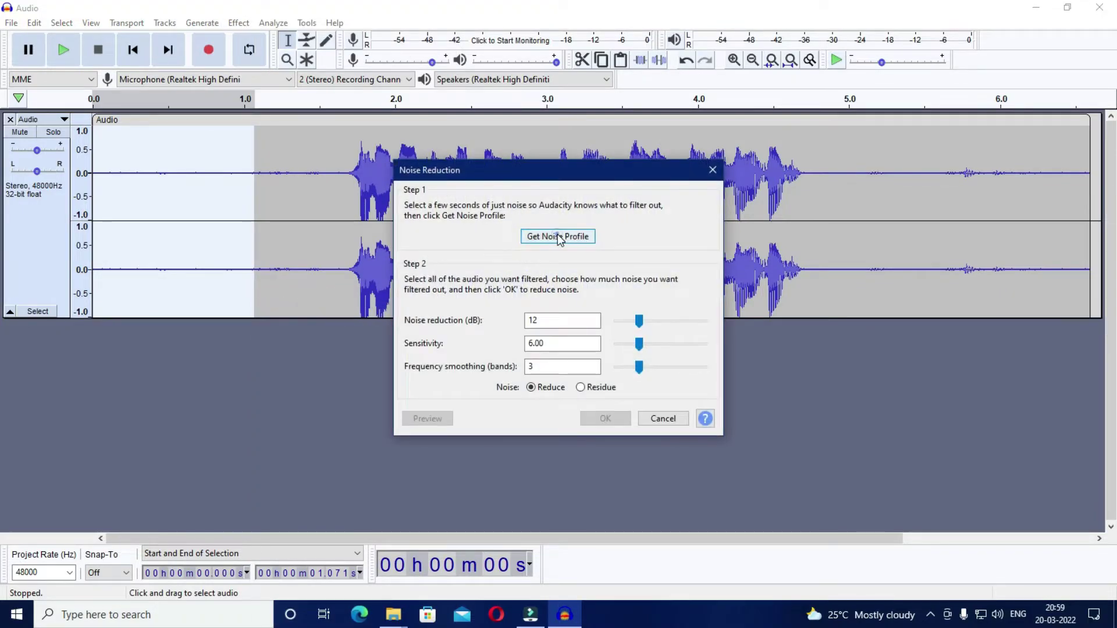
{"action": "left_click", "coordinate": [556, 234]}
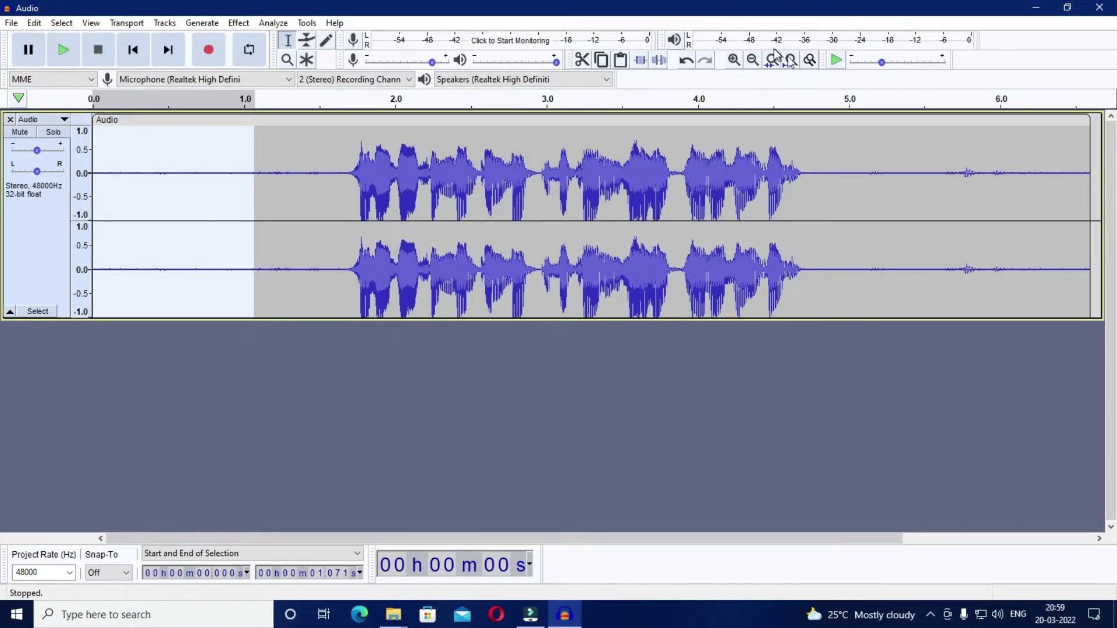
- Apply Noise Reduction (12 dB, sensitivity 6.00, 3 bands) to the entire clip
{"action": "left_click", "coordinate": [753, 60]}
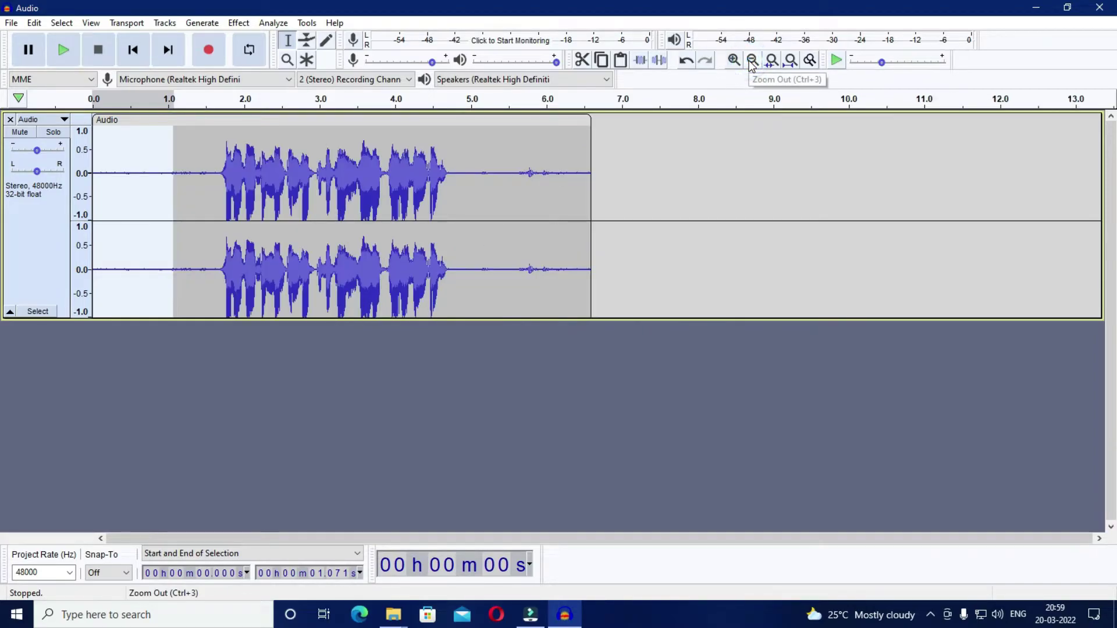
{"action": "double_click", "coordinate": [459, 190]}
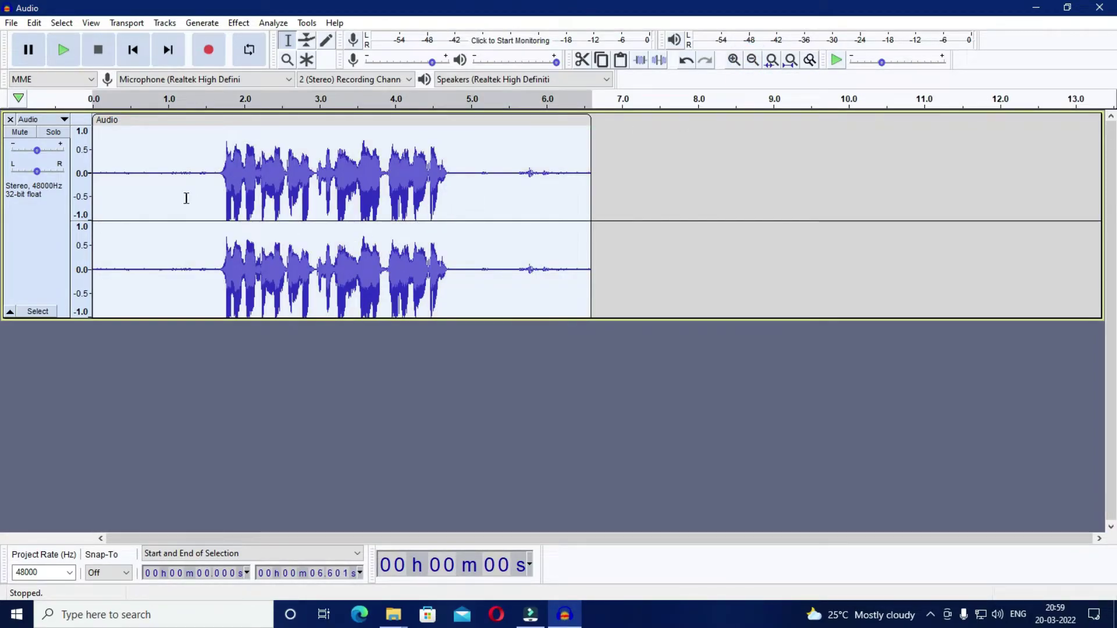
{"action": "left_click", "coordinate": [238, 22]}
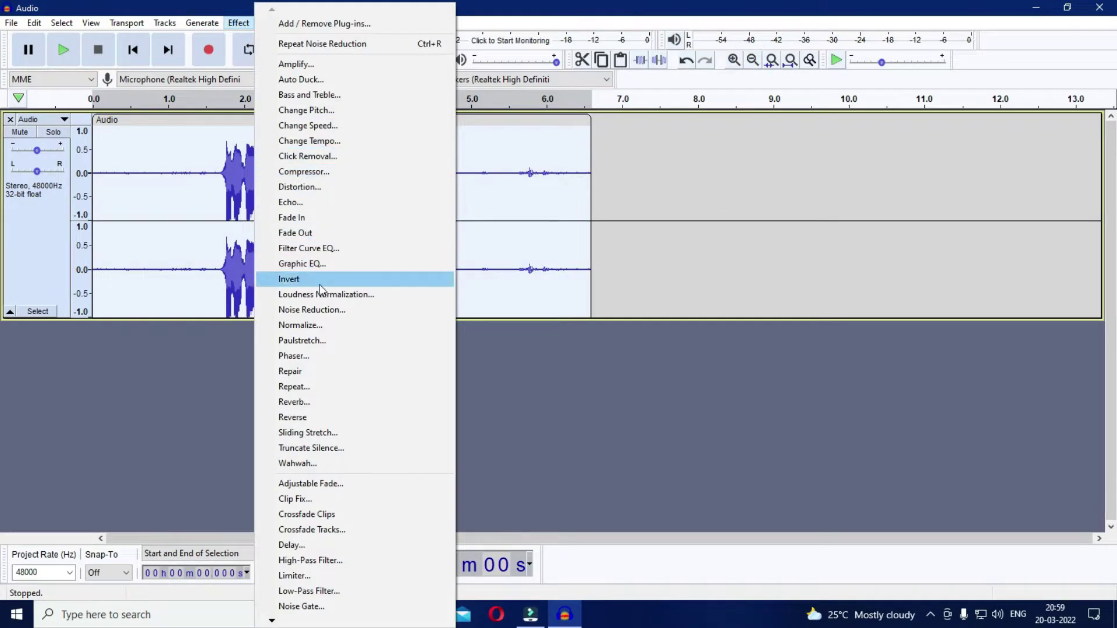
{"action": "left_click", "coordinate": [325, 310]}
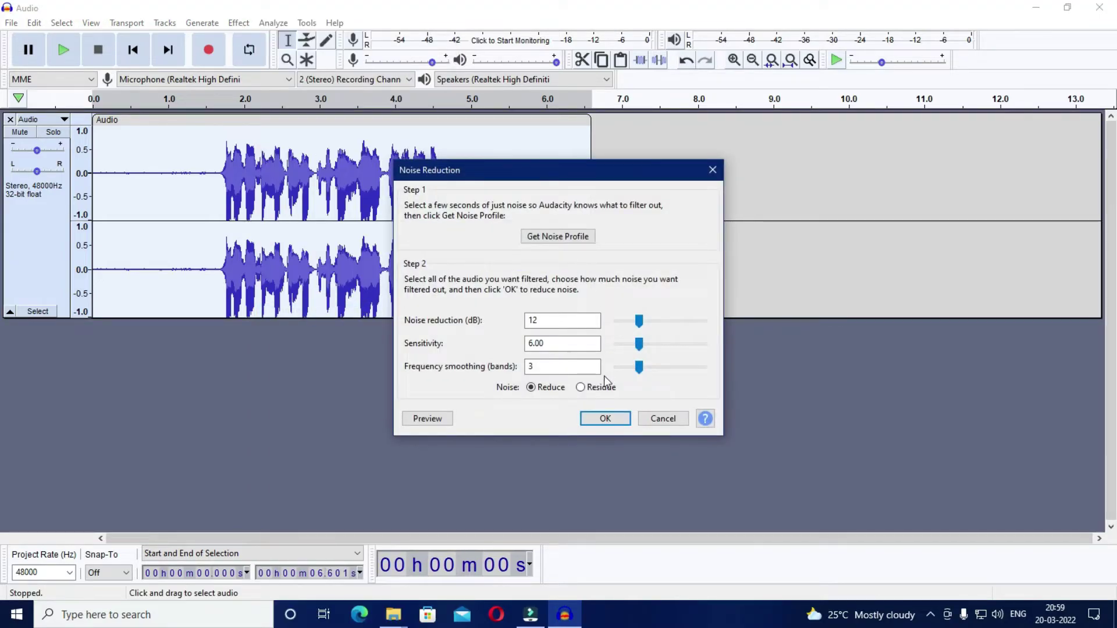
{"action": "left_click", "coordinate": [620, 420]}
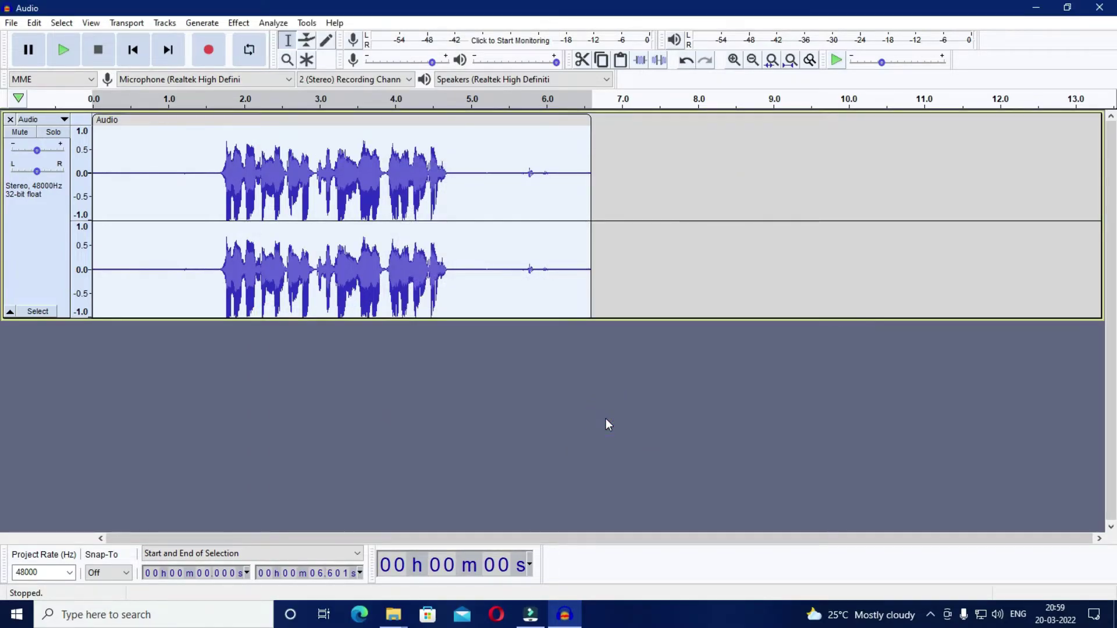
- Select the whole track and export it to the Desktop as Audio2
{"action": "left_click", "coordinate": [207, 177]}
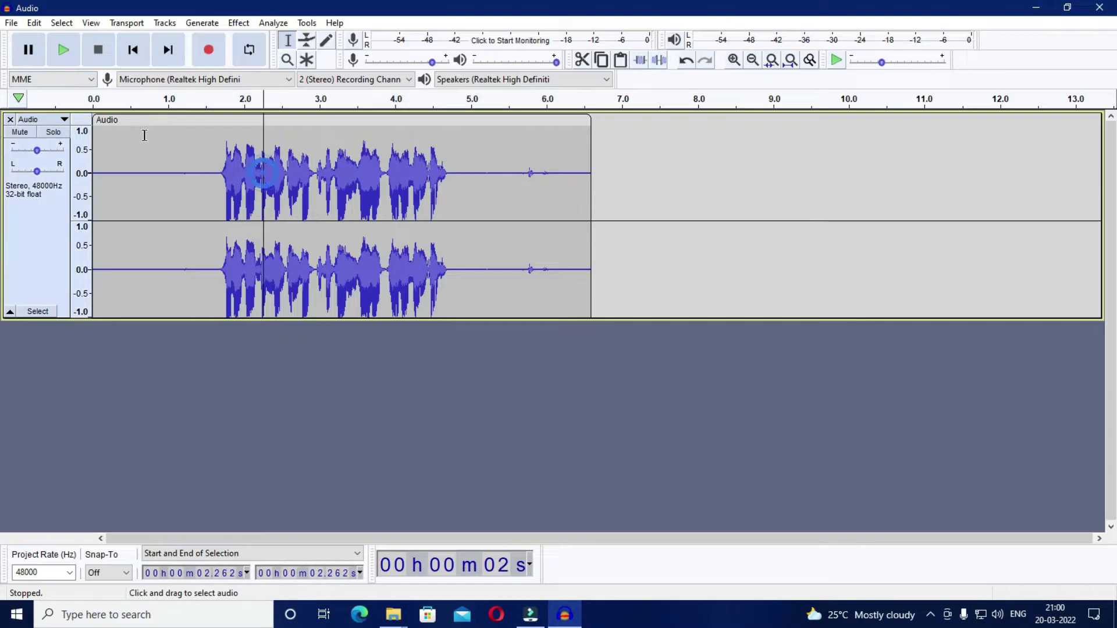
{"action": "key", "text": "ctrl+a"}
{"action": "left_click", "coordinate": [11, 23]}
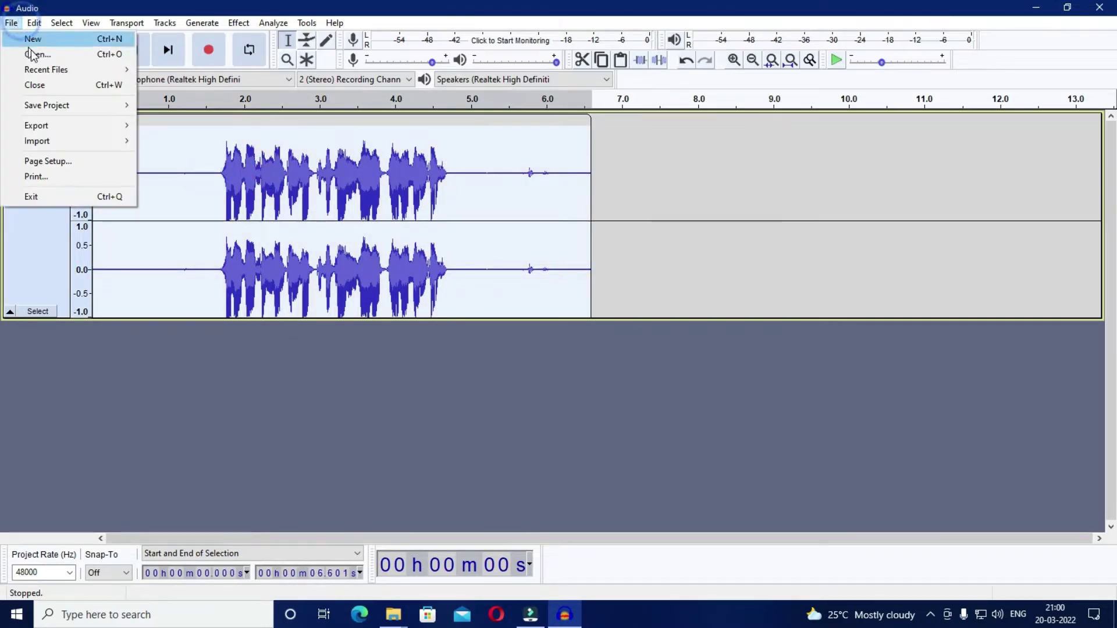
{"action": "mouse_move", "coordinate": [93, 121]}
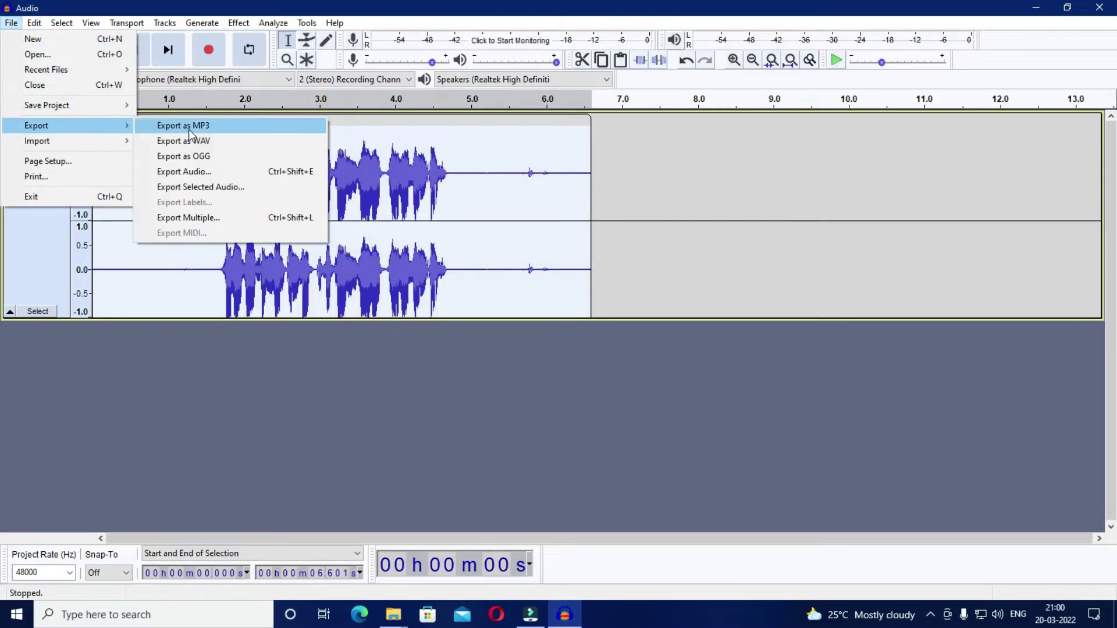
{"action": "left_click", "coordinate": [223, 139]}
{"action": "left_click", "coordinate": [399, 307]}
{"action": "type", "text": "2"}
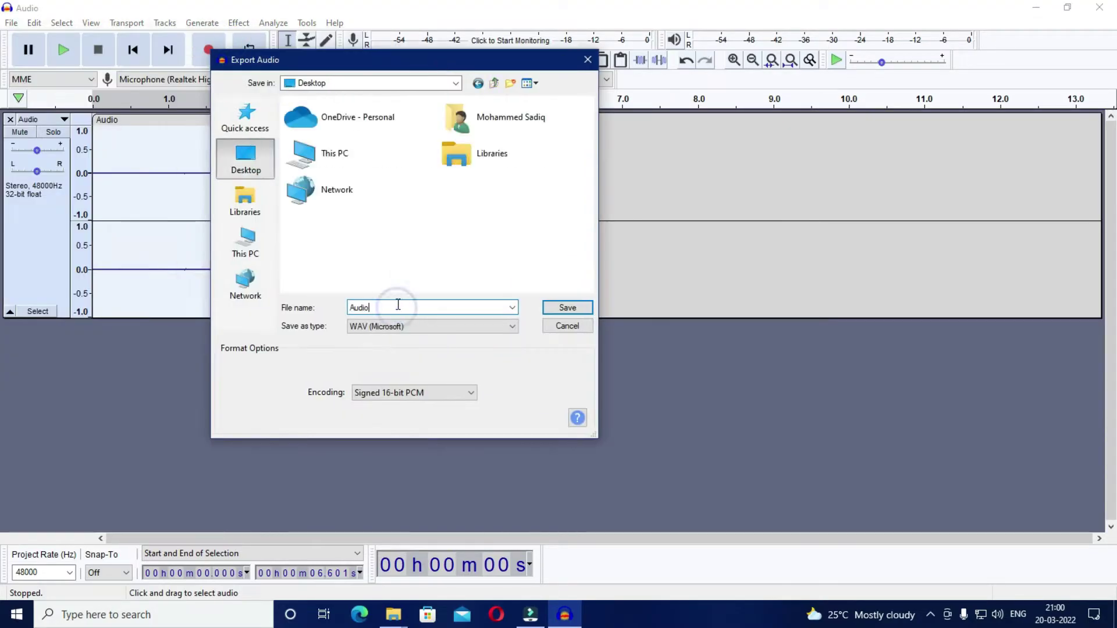
{"action": "left_click", "coordinate": [567, 308]}
- Close Audacity without saving the project and select Audio2 on the desktop
{"action": "left_click", "coordinate": [1099, 7]}
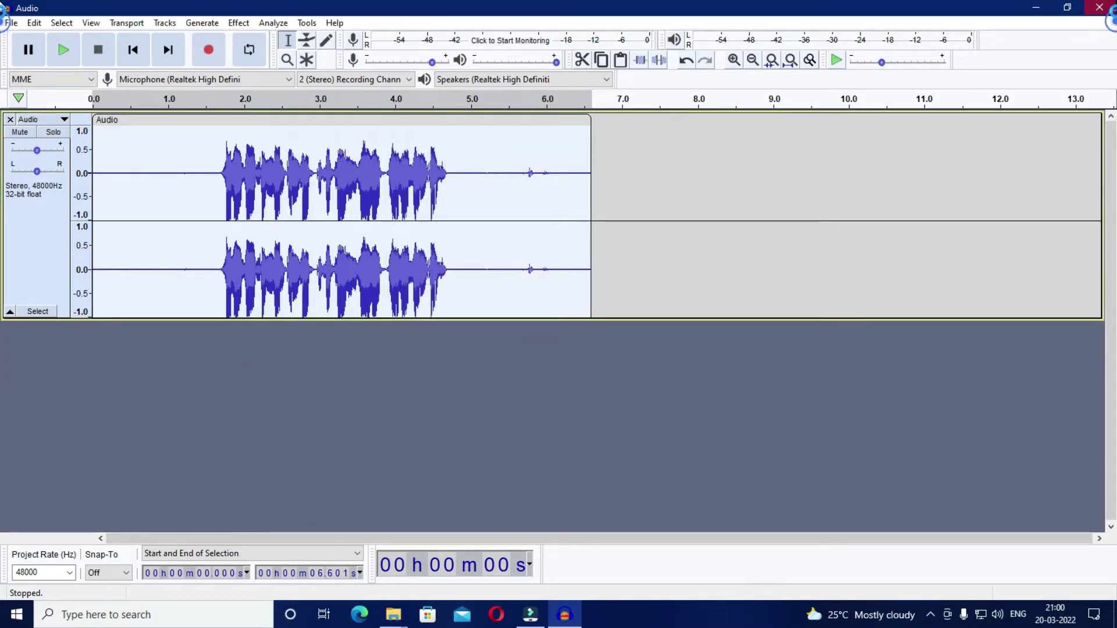
{"action": "left_click", "coordinate": [588, 302]}
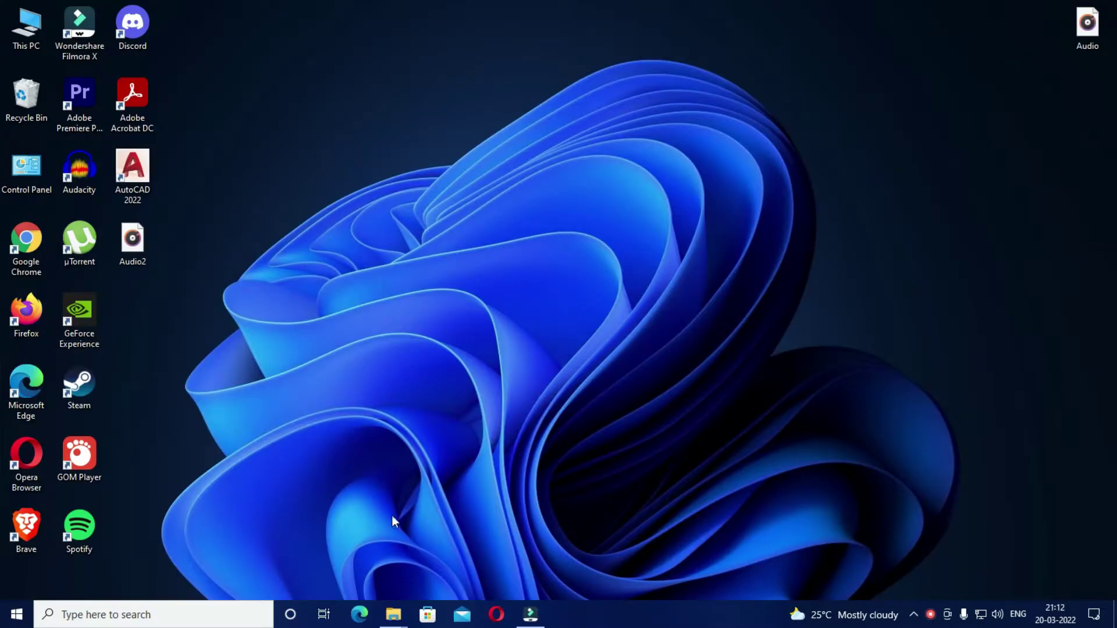
{"action": "left_click_drag", "start_coordinate": [233, 349], "coordinate": [1051, 148]}
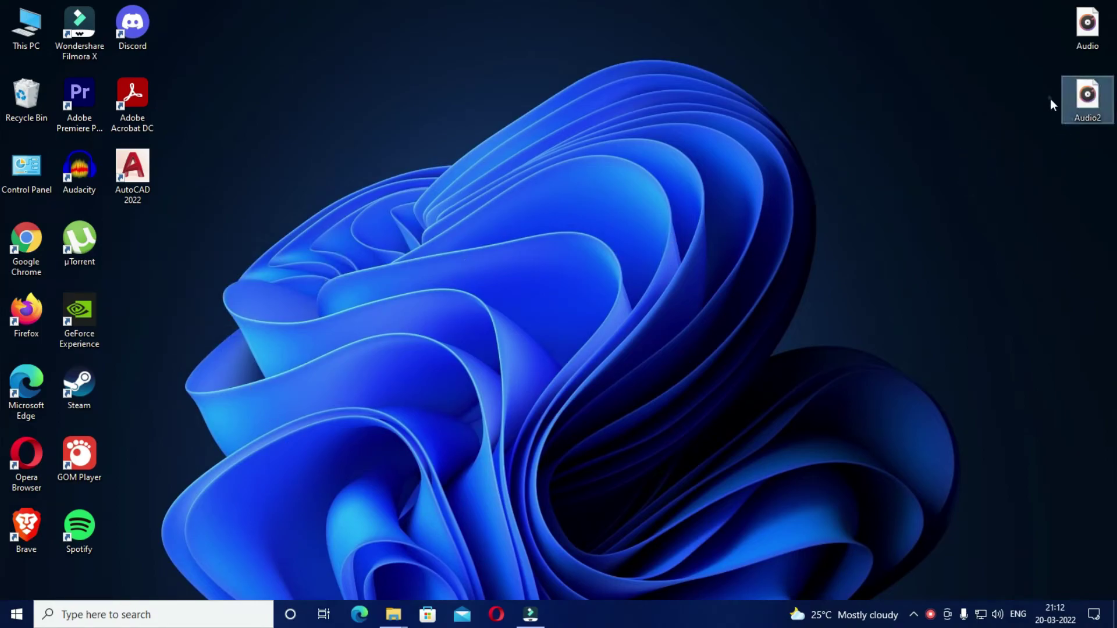
- Play the original Audio, then the cleaned Audio2, in Groove Music
{"action": "double_click", "coordinate": [1085, 28]}
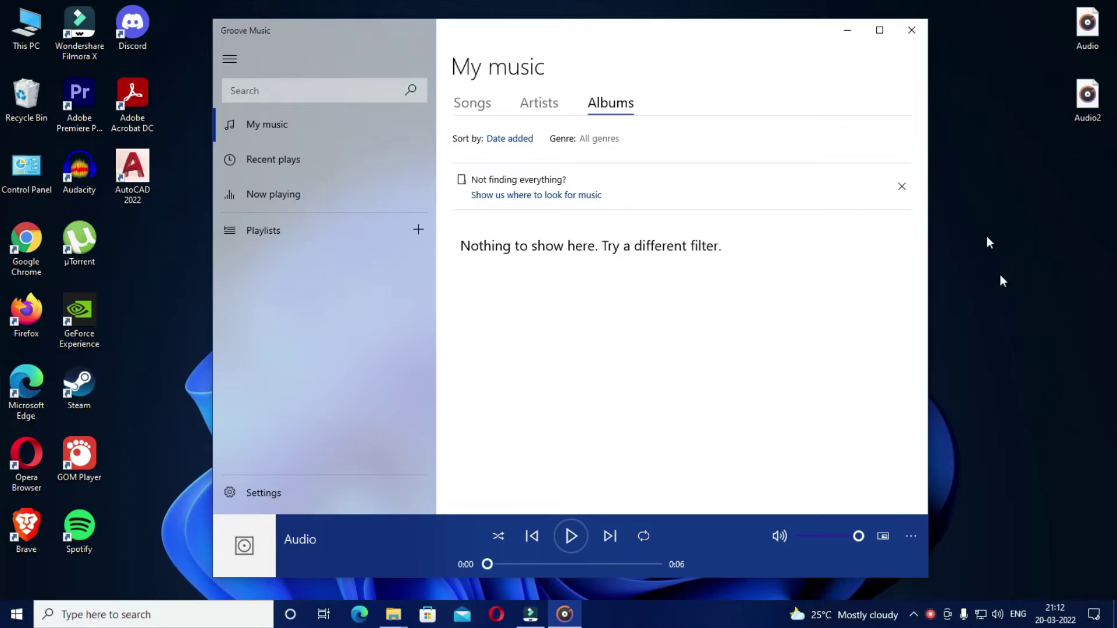
{"action": "left_click", "coordinate": [912, 30]}
{"action": "double_click", "coordinate": [1084, 97]}
- Set Noise Reduction to 6 dB, sensitivity 6.00 and frequency smoothing 6 bands
{"action": "left_click", "coordinate": [911, 31]}
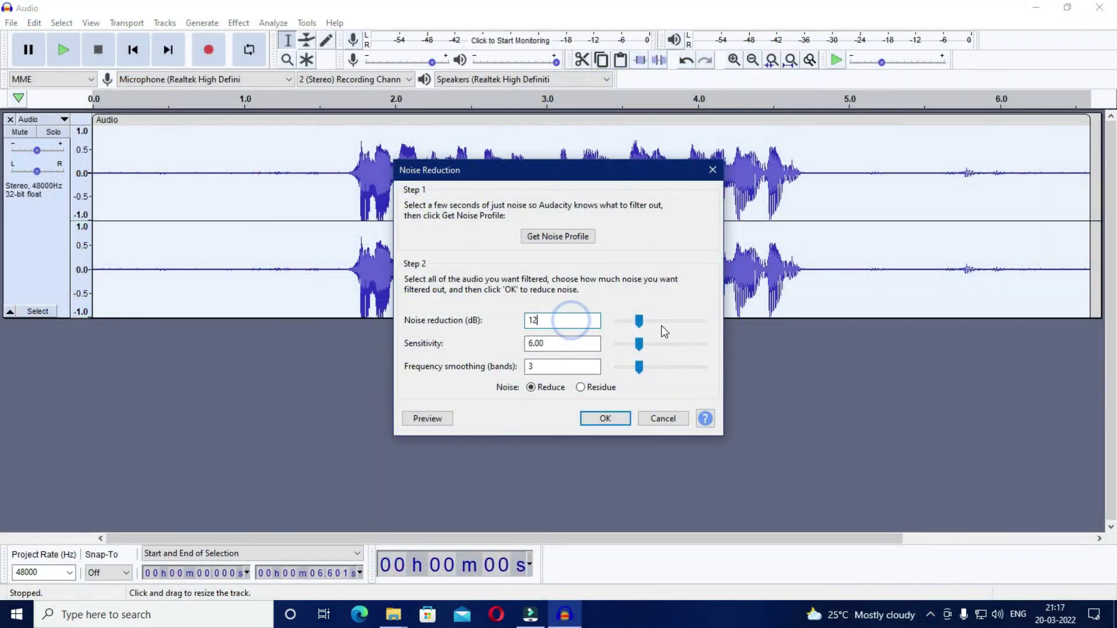
{"action": "left_click_drag", "start_coordinate": [638, 321], "coordinate": [633, 344]}
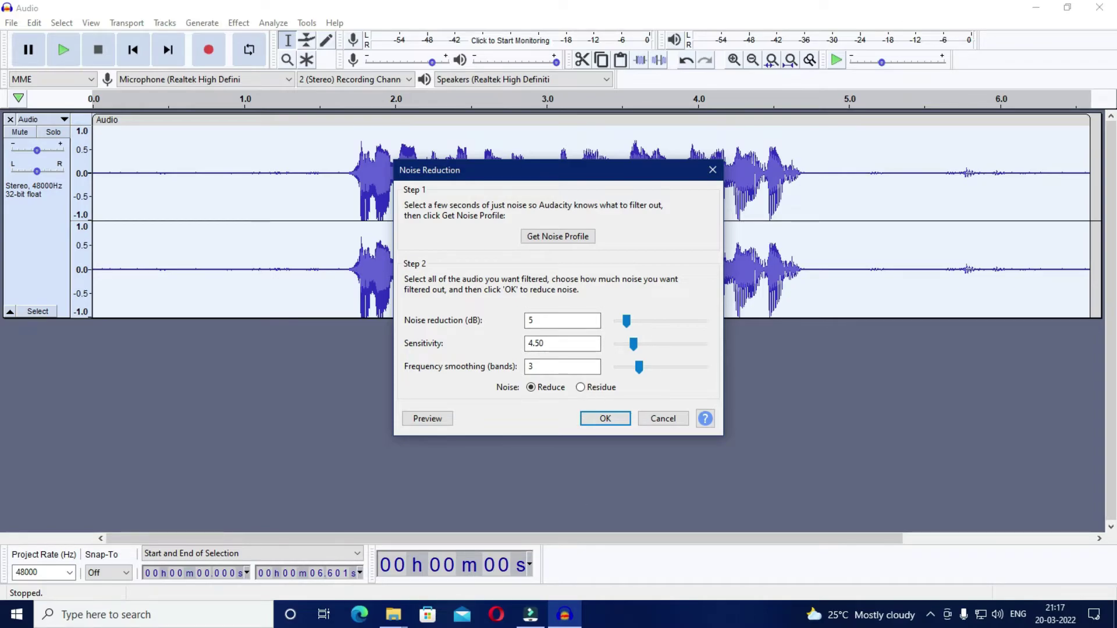
{"action": "double_click", "coordinate": [552, 320]}
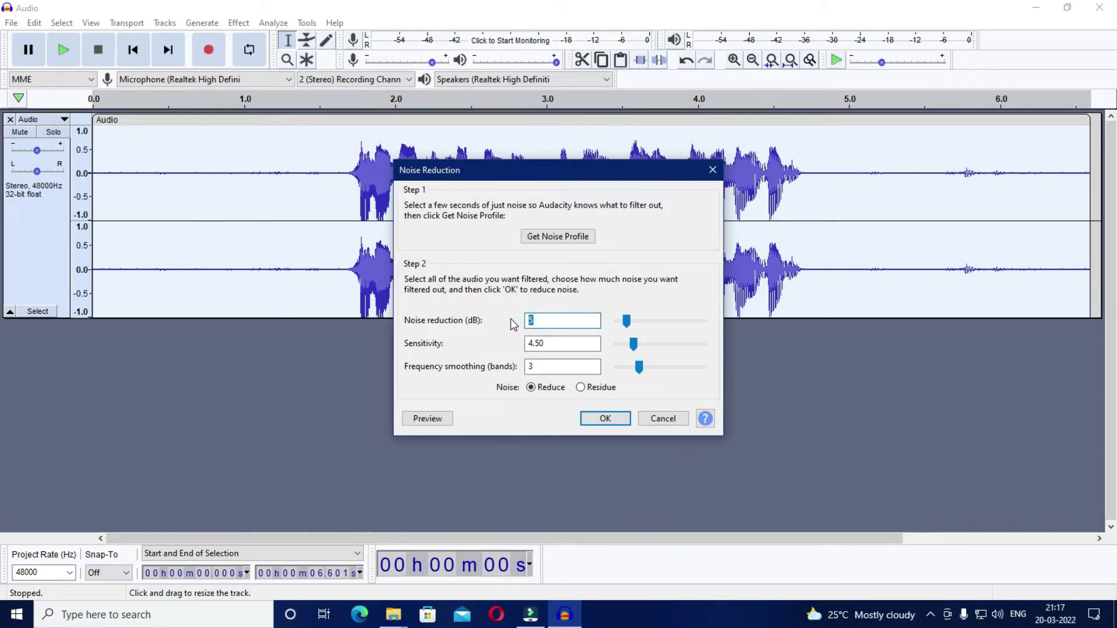
{"action": "type", "text": "6"}
{"action": "double_click", "coordinate": [562, 344]}
{"action": "type", "text": "6"}
{"action": "double_click", "coordinate": [551, 361]}
{"action": "key", "text": "BackSpace"}
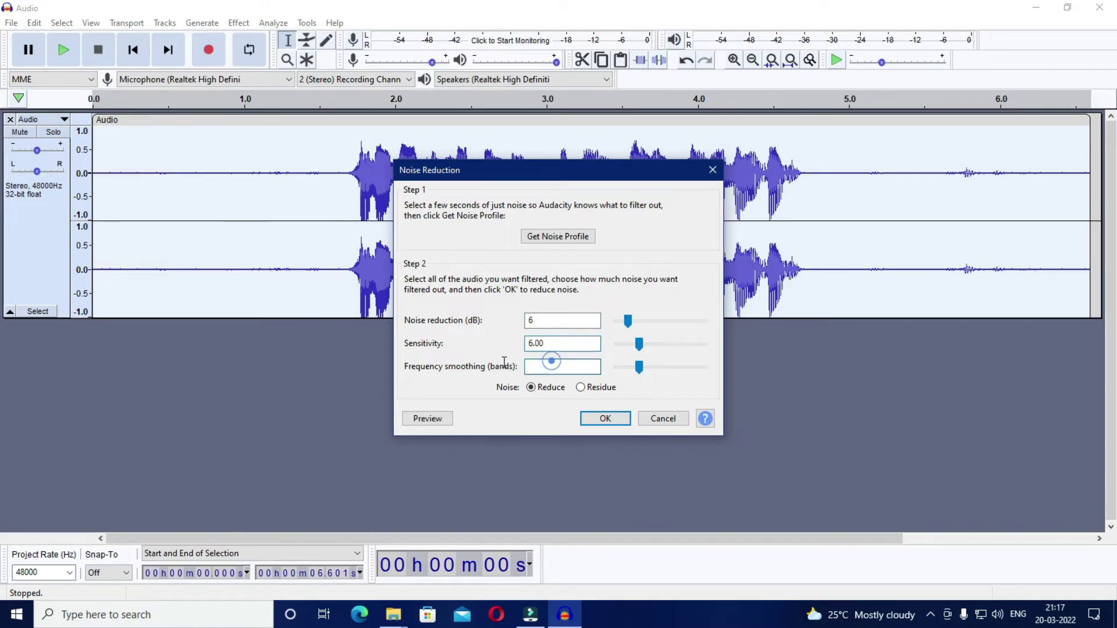
{"action": "type", "text": "6"}
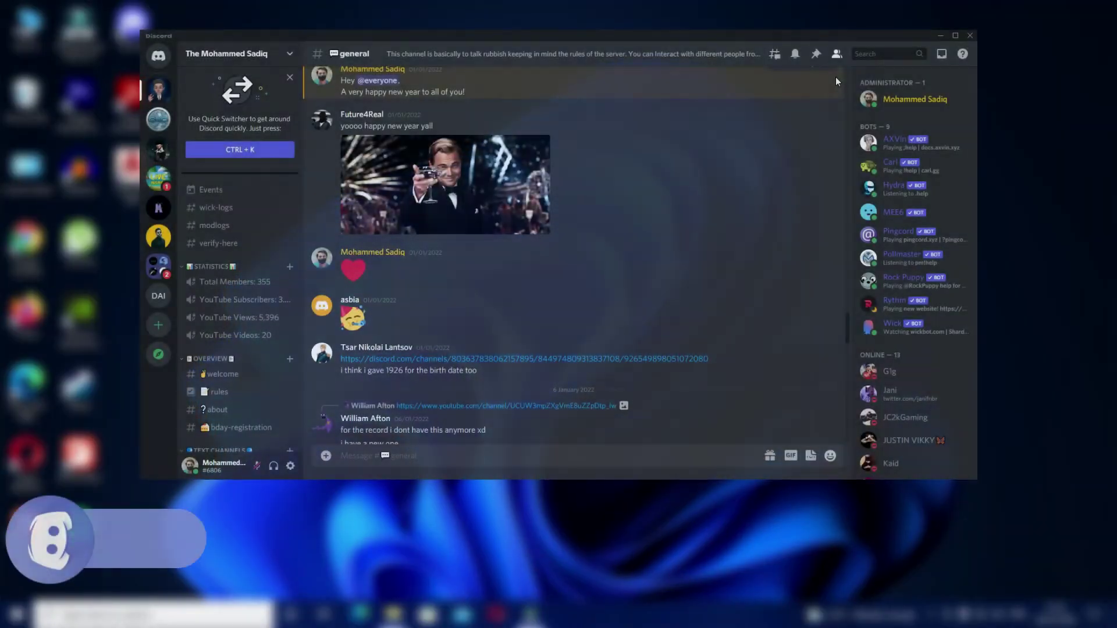
{"action": "scroll", "coordinate": [833, 88], "scroll_direction": "down", "scroll_amount": 10}
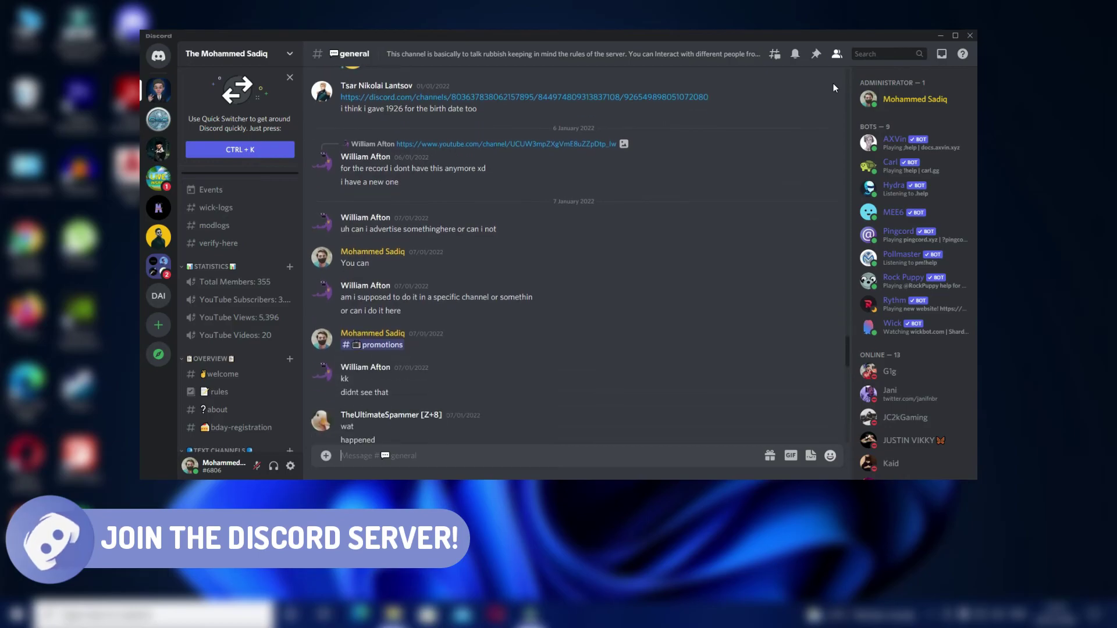
{"action": "scroll", "coordinate": [833, 87], "scroll_direction": "down", "scroll_amount": 5}
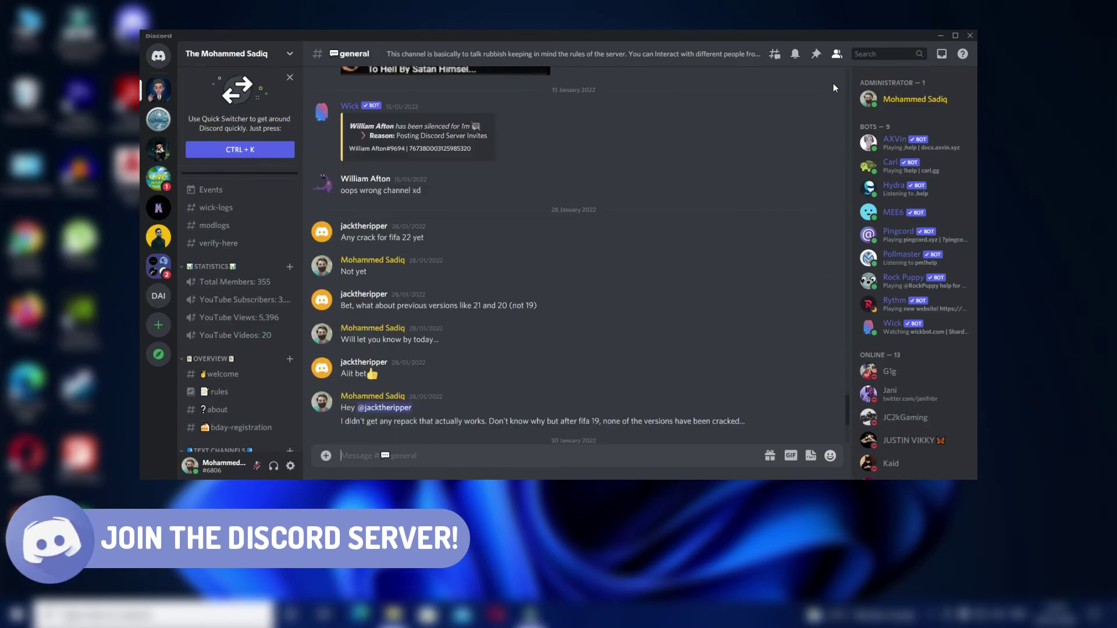